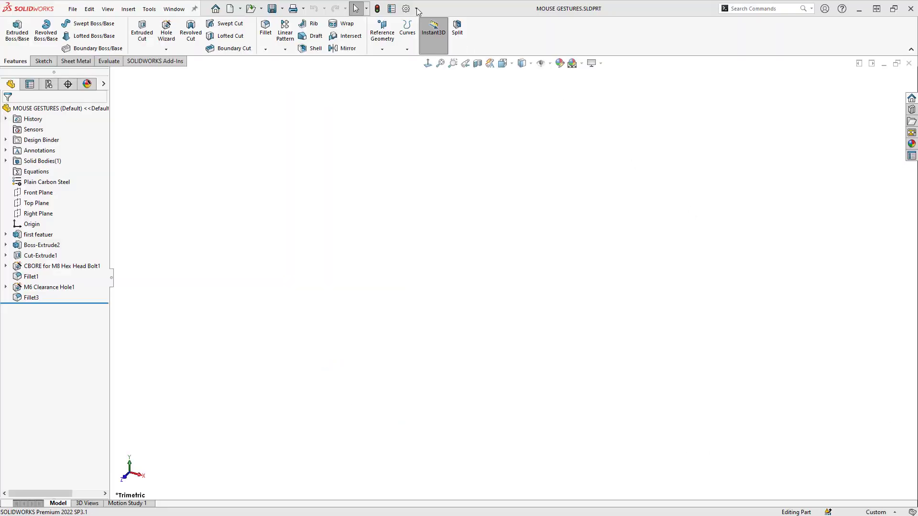
Set mouse gestures to 8 in the Customize dialog's Mouse Gestures settings.
left_click(417, 9)
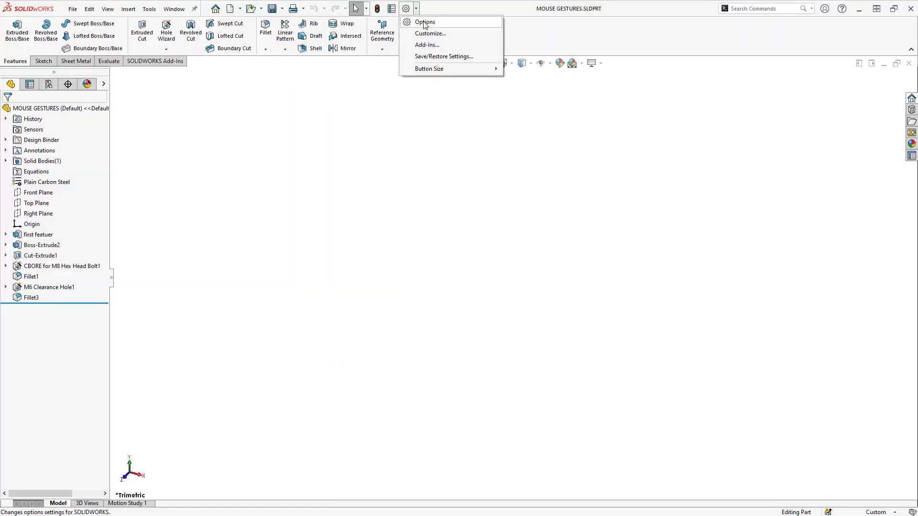
left_click(471, 34)
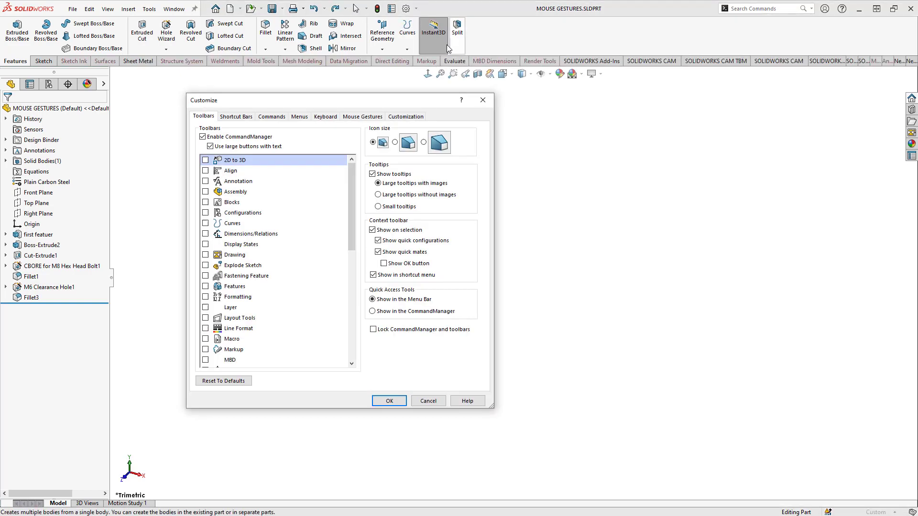
left_click(377, 117)
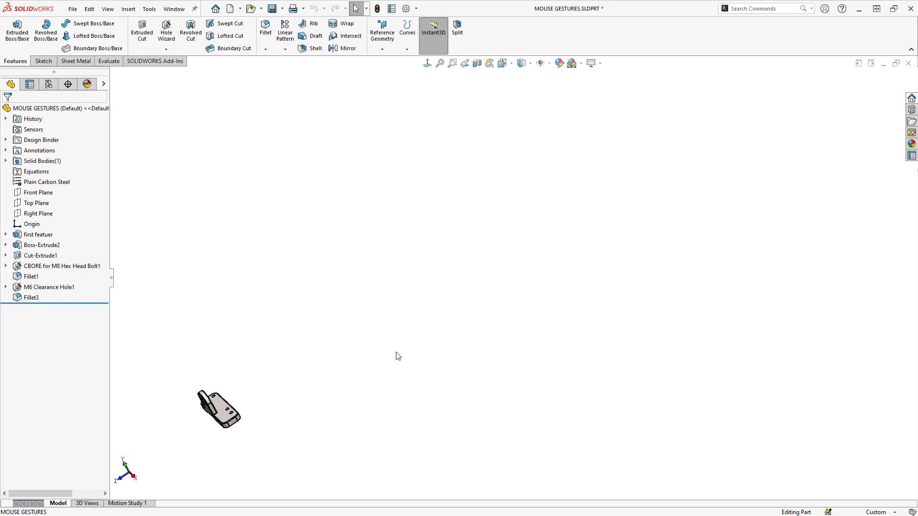
Turn the bracket to trimetric orientation and zoom it to fit the view.
right_click_drag(392, 354, 432, 319)
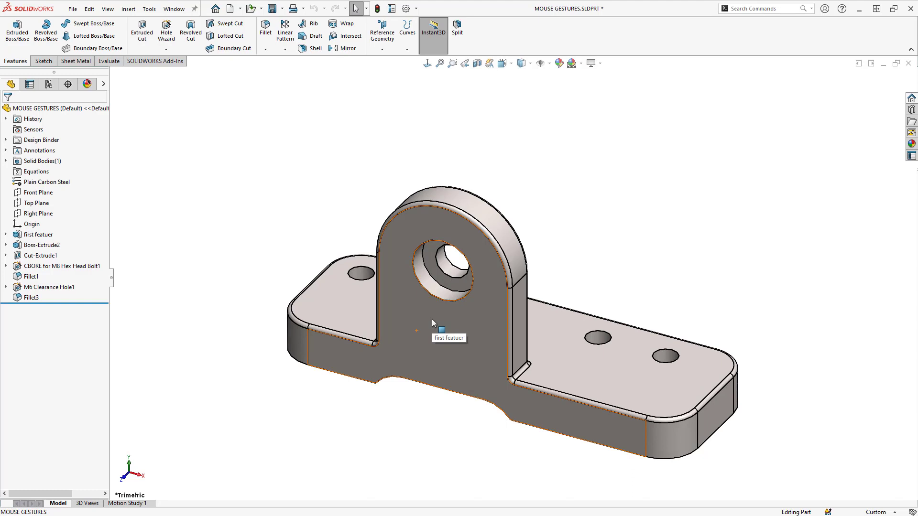
scroll(433, 323, "up", 10)
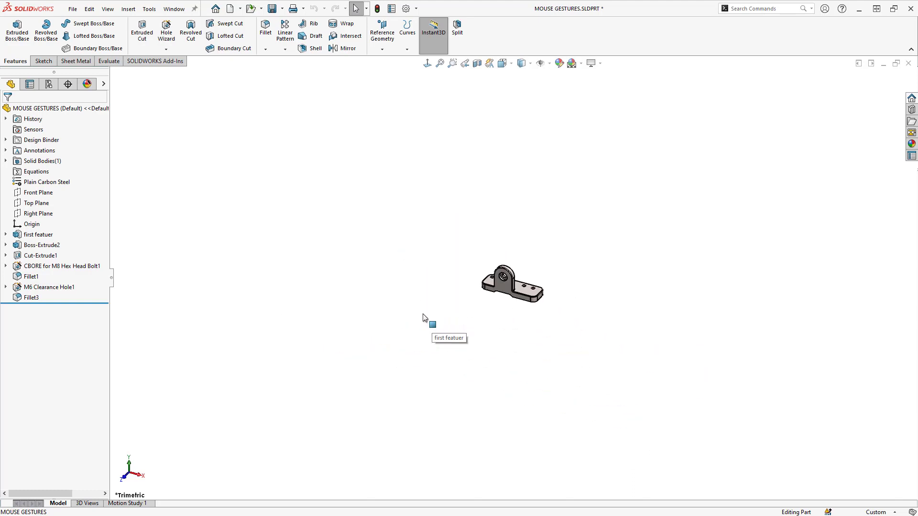
scroll(538, 302, "up", 2)
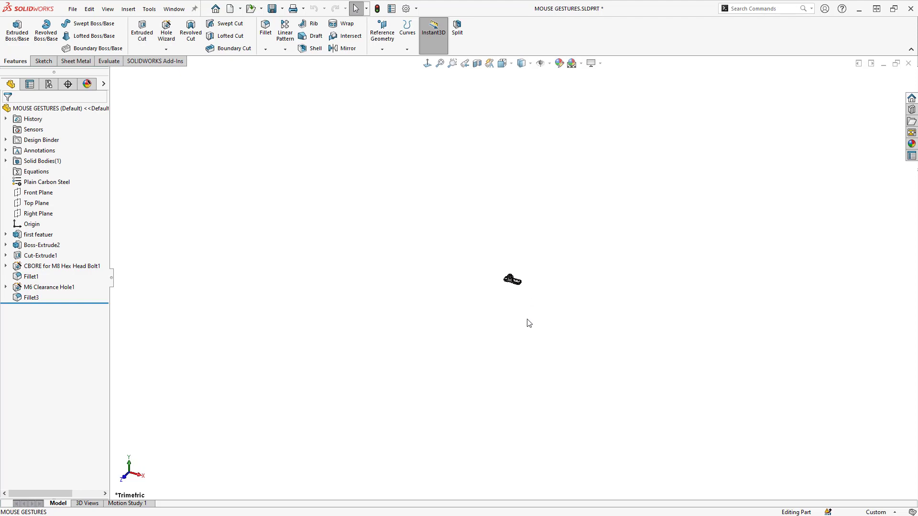
key("f")
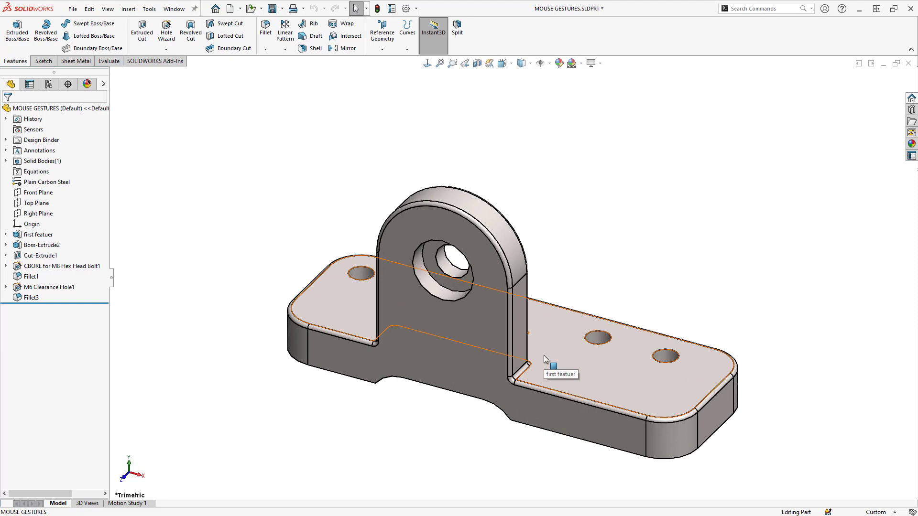
scroll(544, 355, "up", 6)
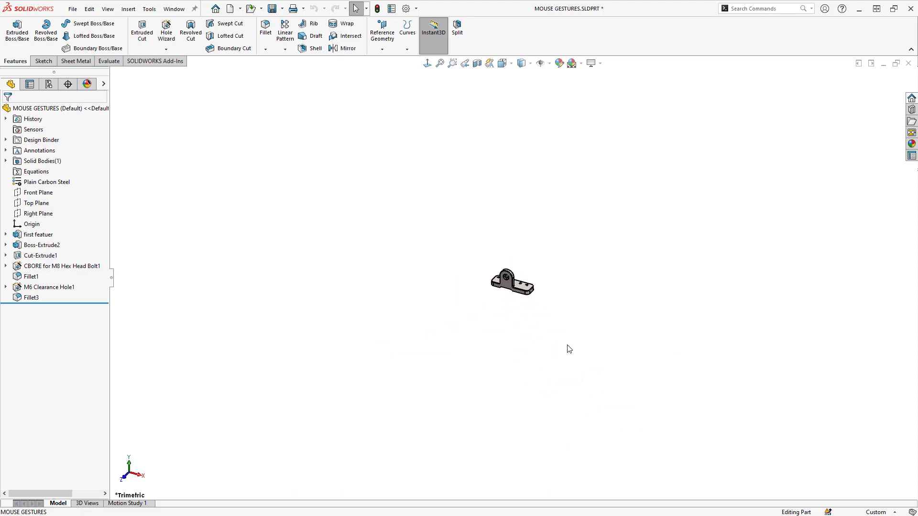
key("f")
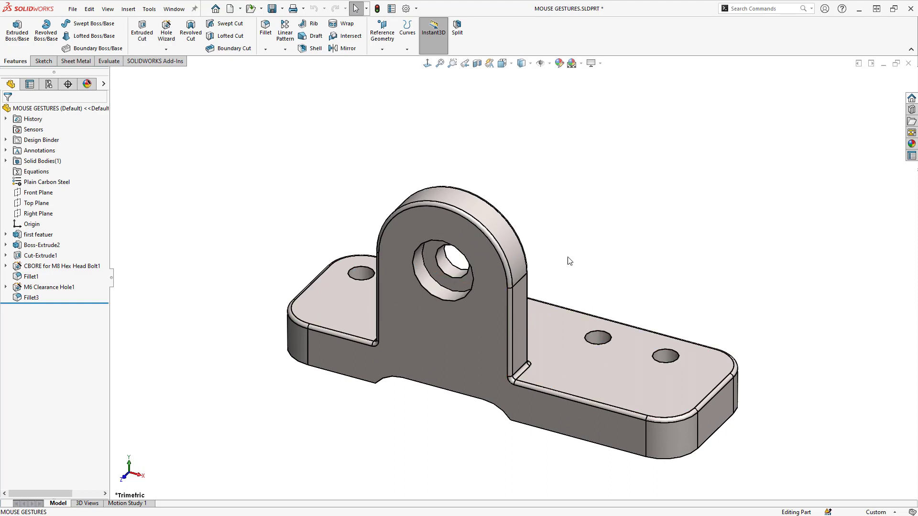
Make a drawing from the part using the Drawing_ISO template and the A3 - SAL sheet format.
left_click(73, 9)
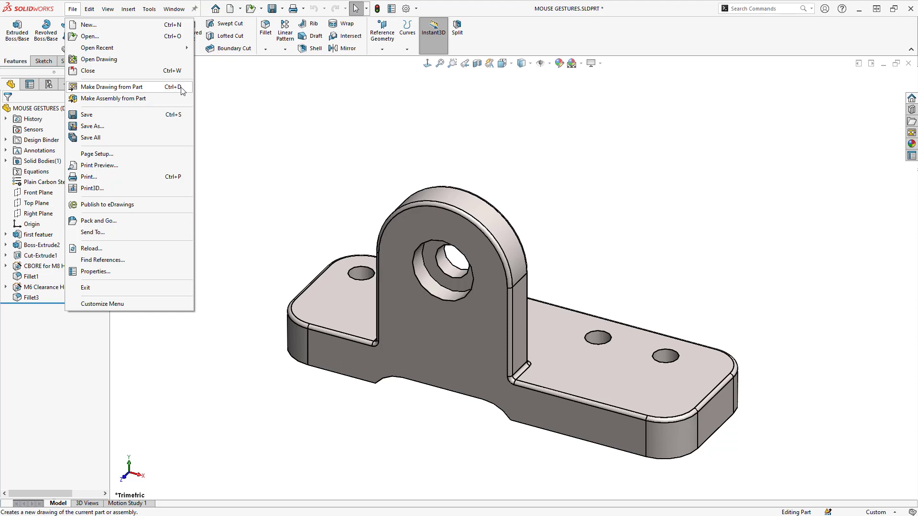
left_click(345, 115)
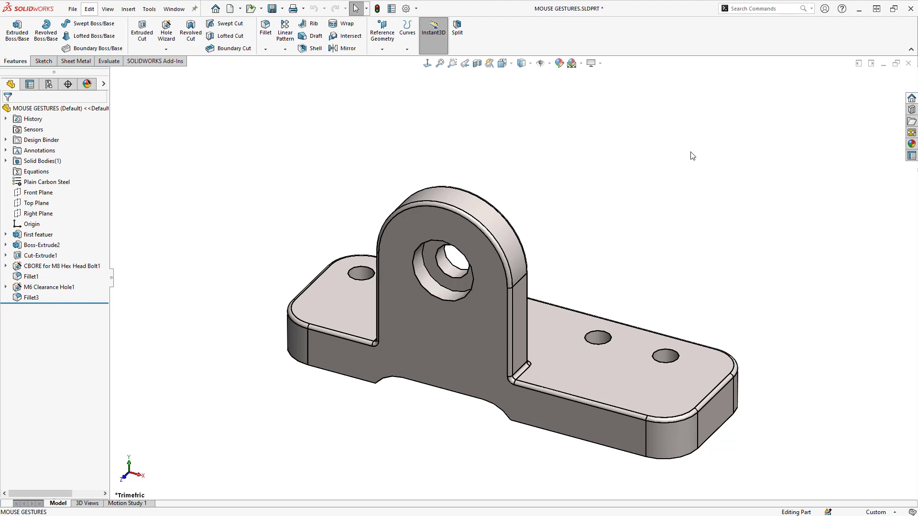
right_click_drag(693, 156, 688, 154)
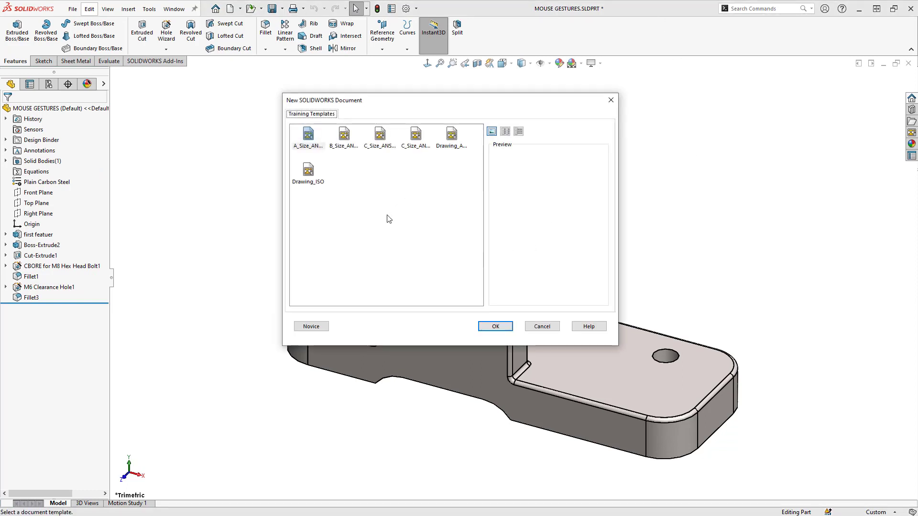
left_click(316, 170)
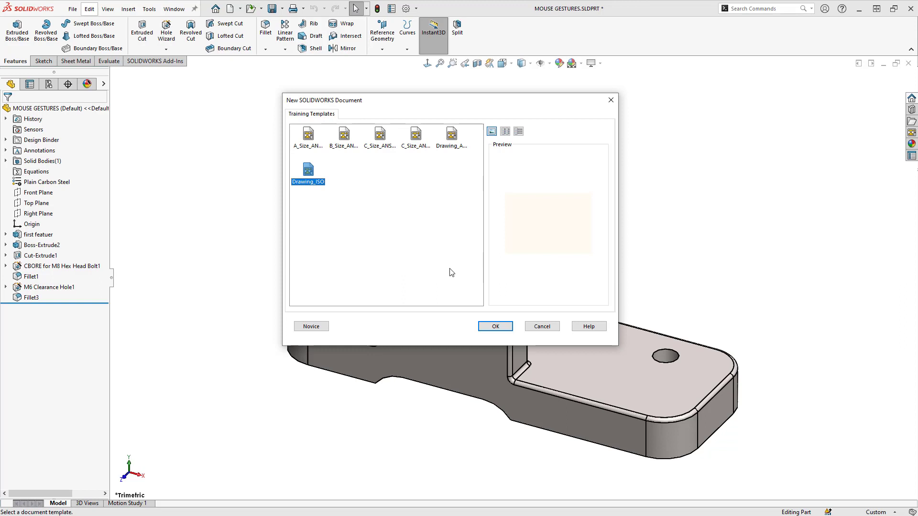
left_click(497, 328)
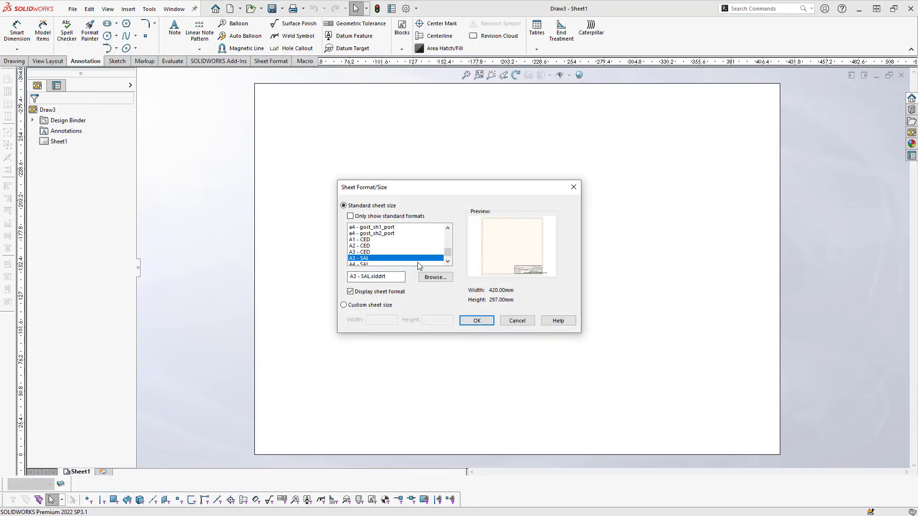
left_click(481, 322)
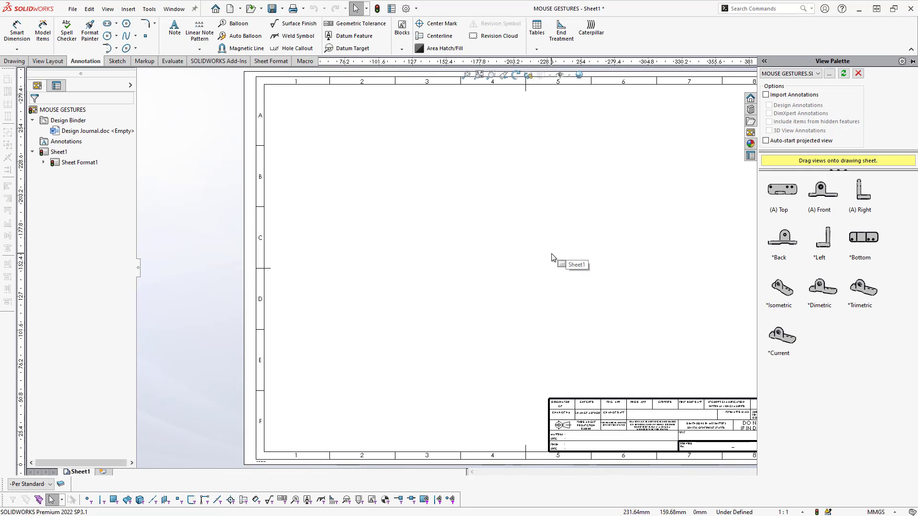
Insert the standard three views of the bracket and drag the front and top views apart.
right_click_drag(539, 259, 540, 250)
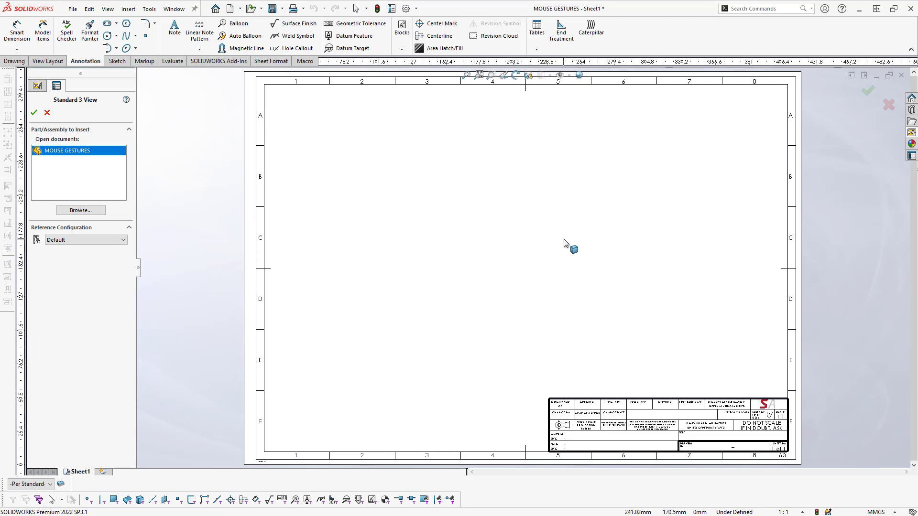
right_click_drag(565, 223, 572, 271)
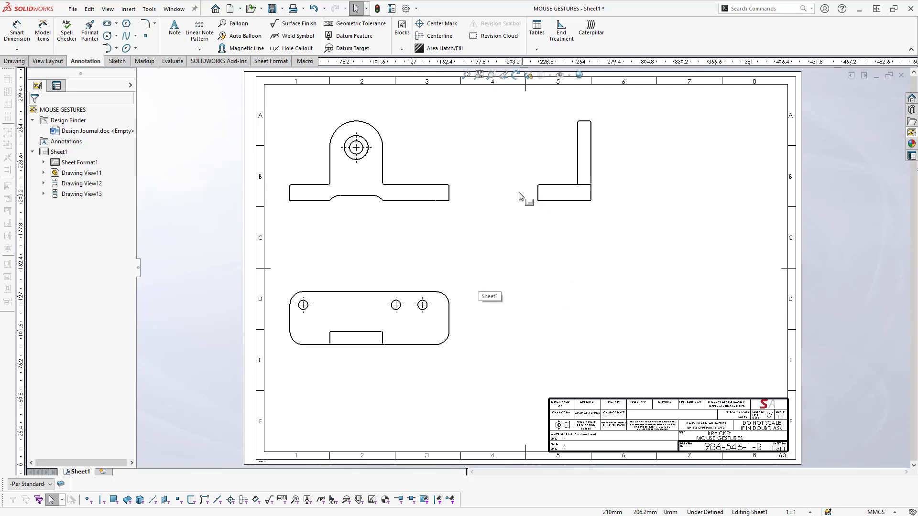
left_click_drag(463, 216, 496, 250)
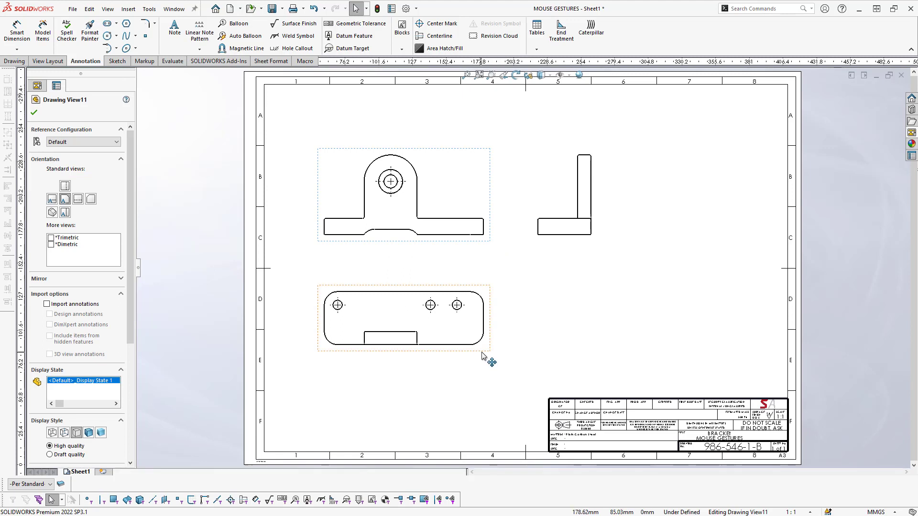
left_click_drag(486, 359, 484, 380)
left_click(557, 348)
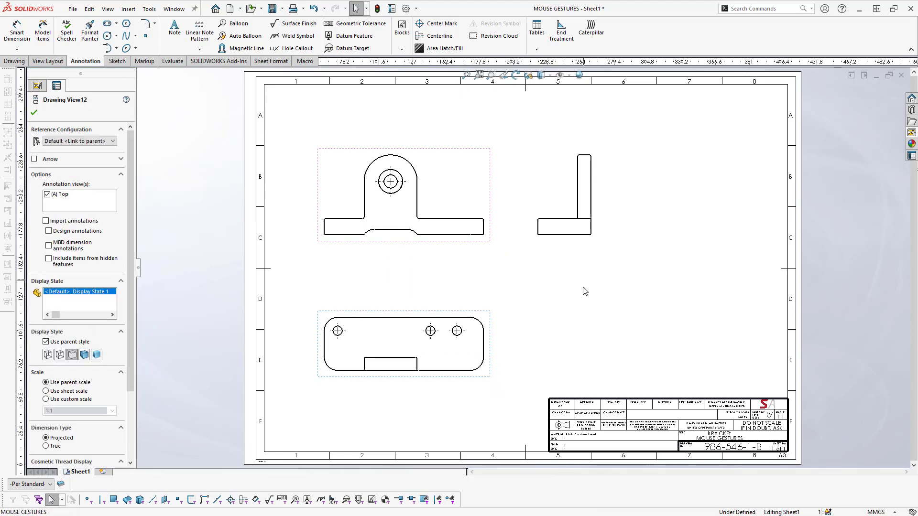
right_click_drag(557, 319, 601, 315)
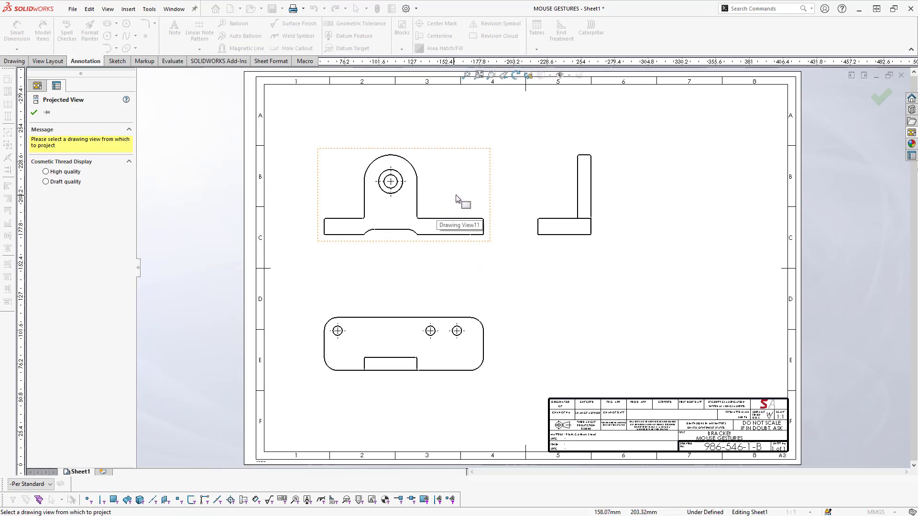
Project an isometric view from the front view at lower right, shaded with visible edges.
left_click(478, 194)
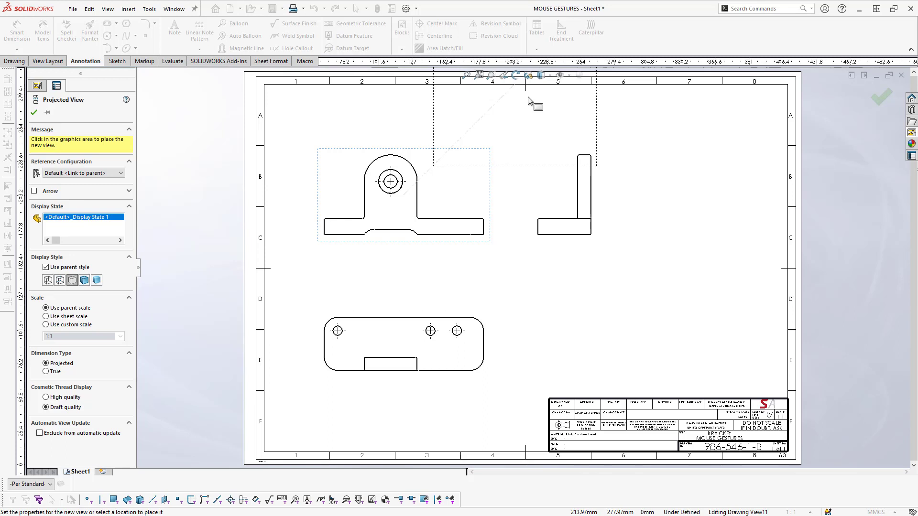
left_click(697, 318)
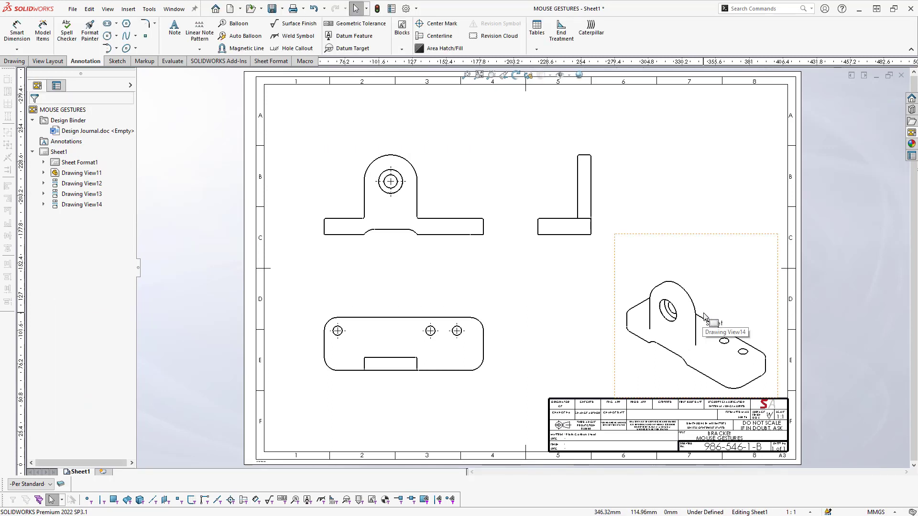
left_click(704, 316)
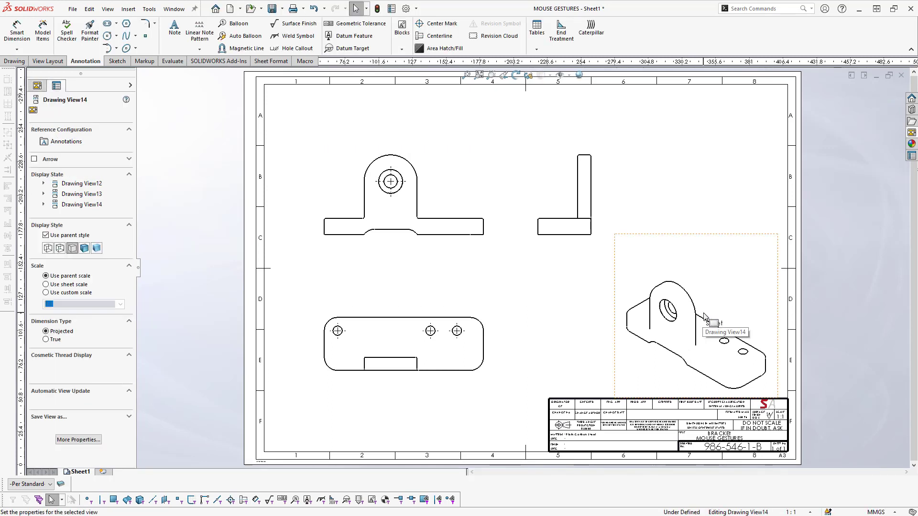
left_click(84, 248)
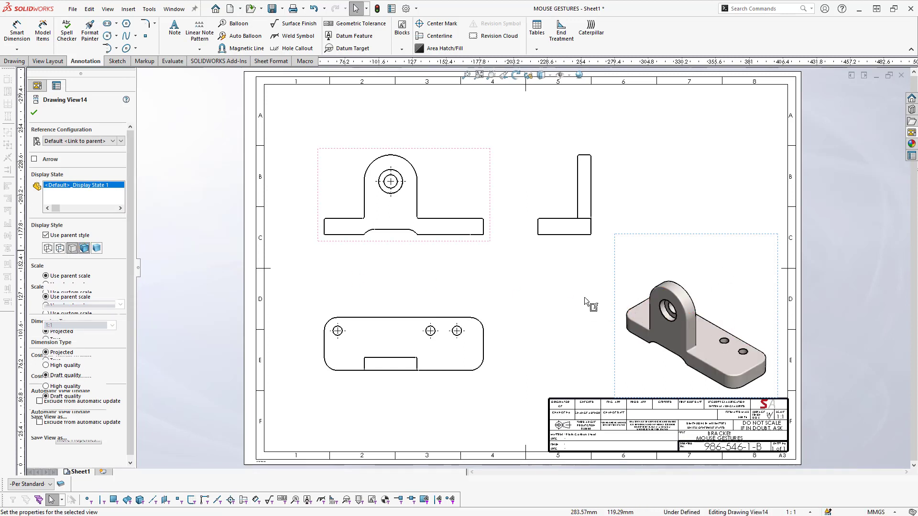
left_click(581, 319)
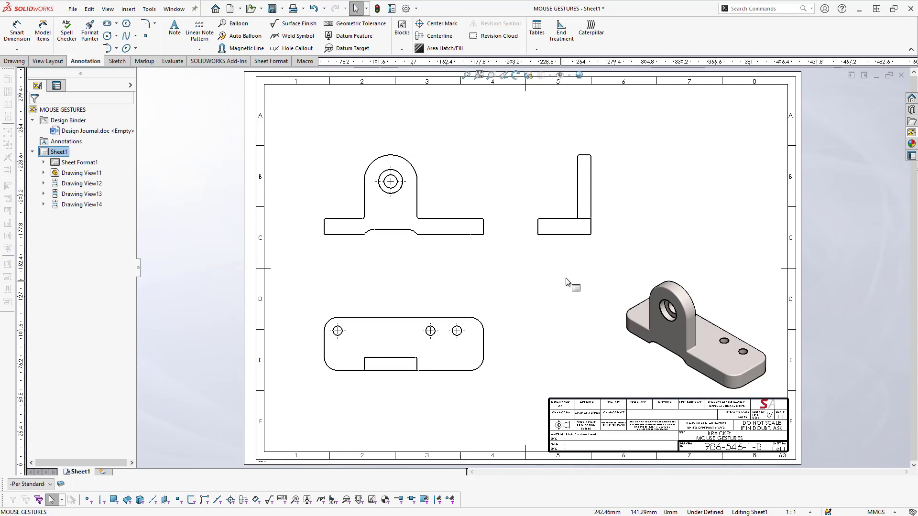
Import dimensions and hole callouts from the entire model into the front and top views.
right_click_drag(565, 278, 589, 310)
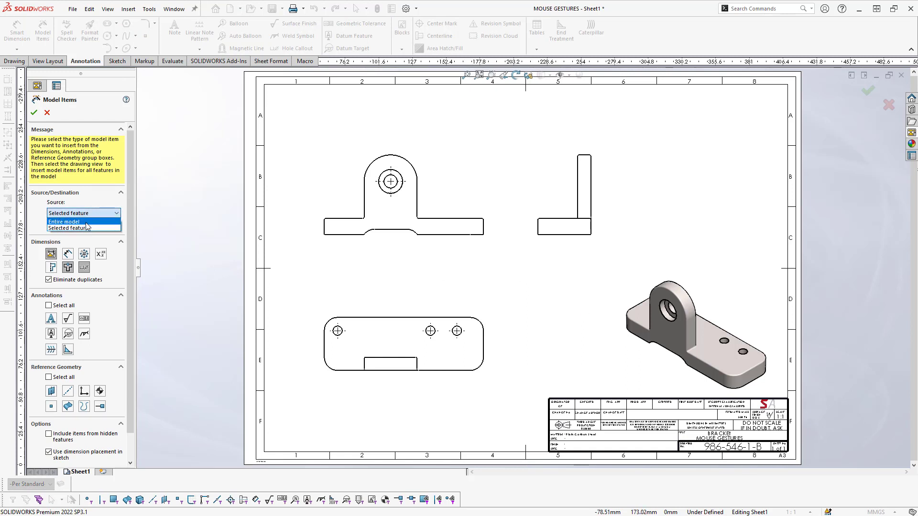
left_click(92, 227)
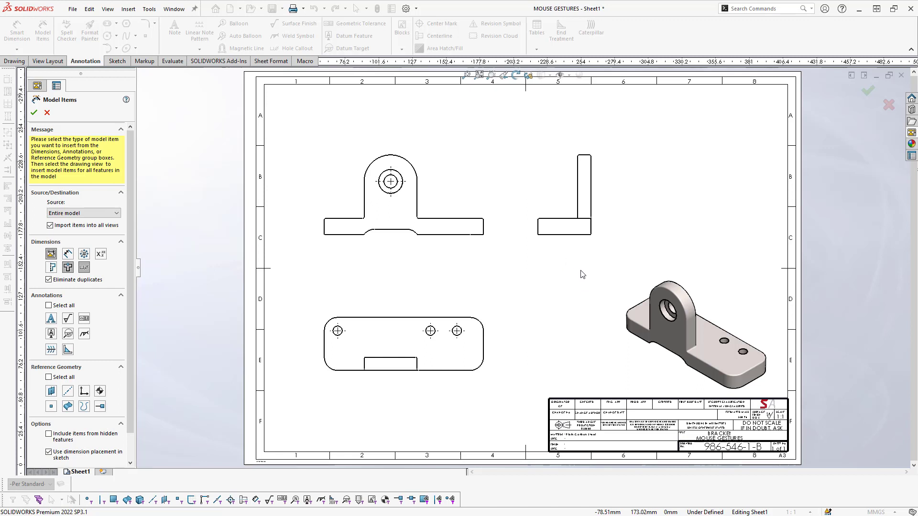
right_click_drag(566, 261, 570, 298)
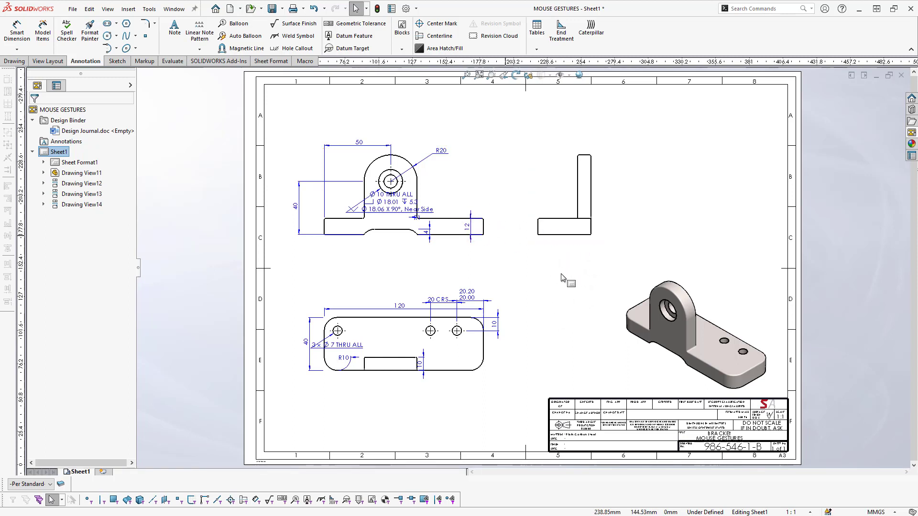
Auto-arrange the dimensions in both left views using the Dimension Palette.
left_click_drag(279, 400, 537, 120)
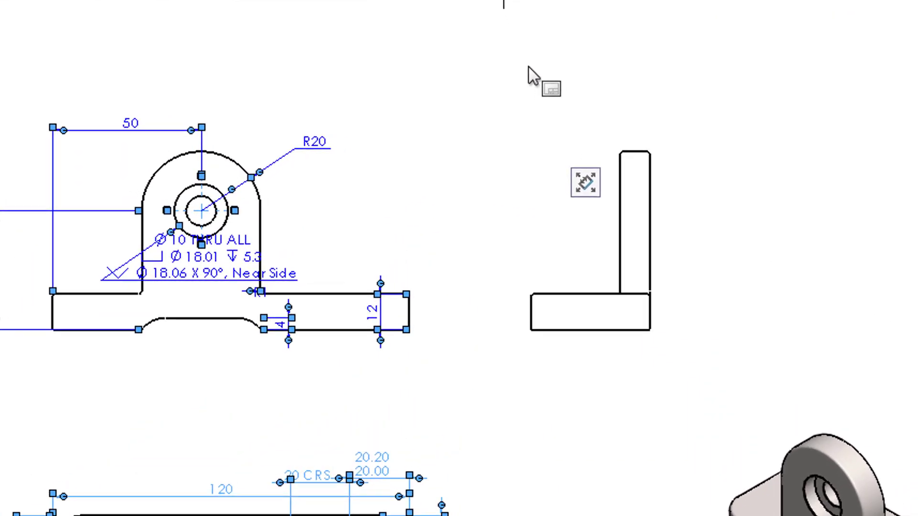
mouse_move(584, 181)
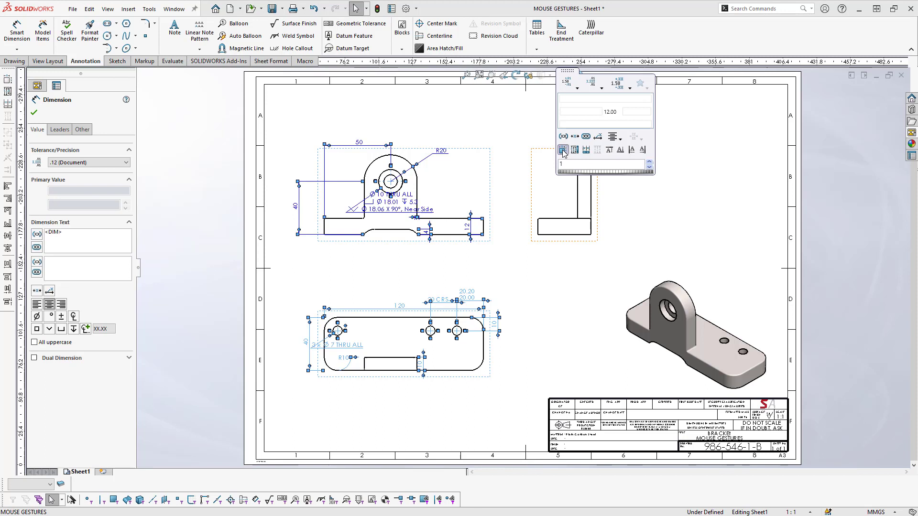
left_click(563, 152)
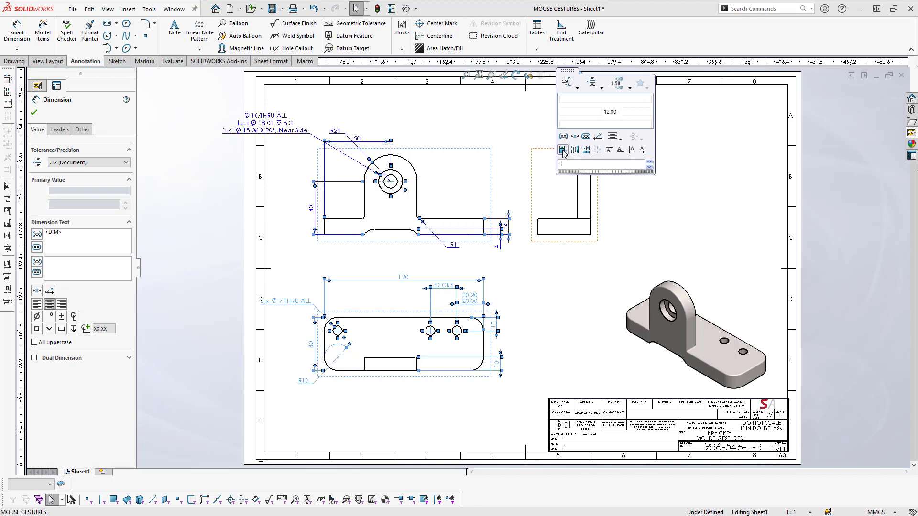
left_click(552, 316)
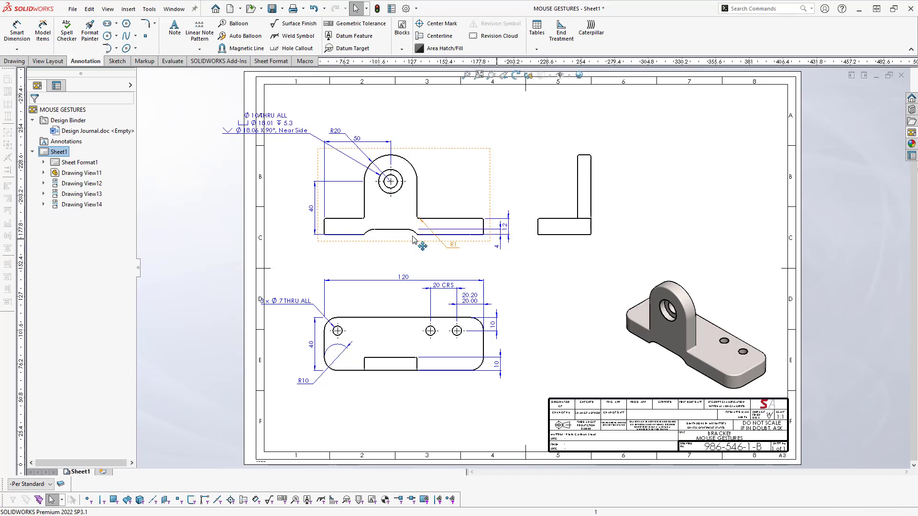
Reposition the hole callouts, R20, R10 and 20 CRS dimensions clear of the part.
mouse_move(268, 124)
left_mouse_down()
mouse_move(438, 158)
mouse_move(479, 132)
left_mouse_up()
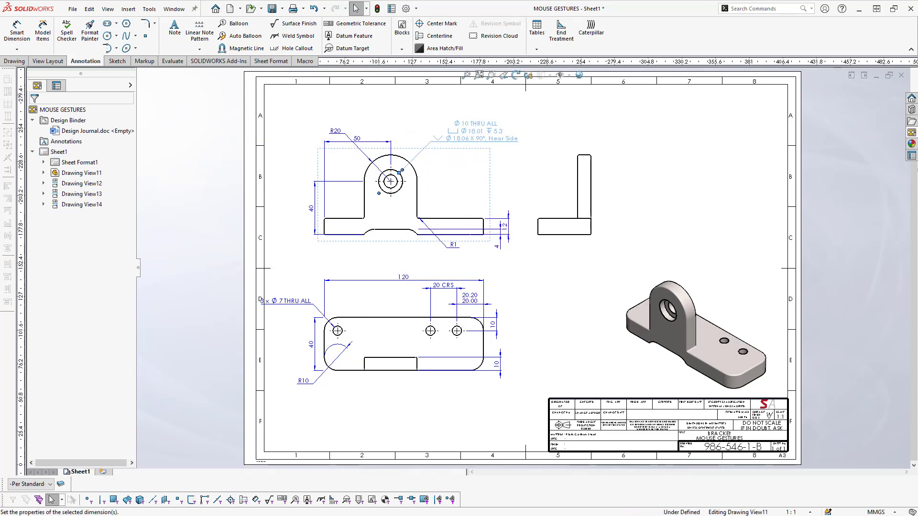
left_click_drag(335, 131, 425, 132)
left_click_drag(289, 301, 374, 292)
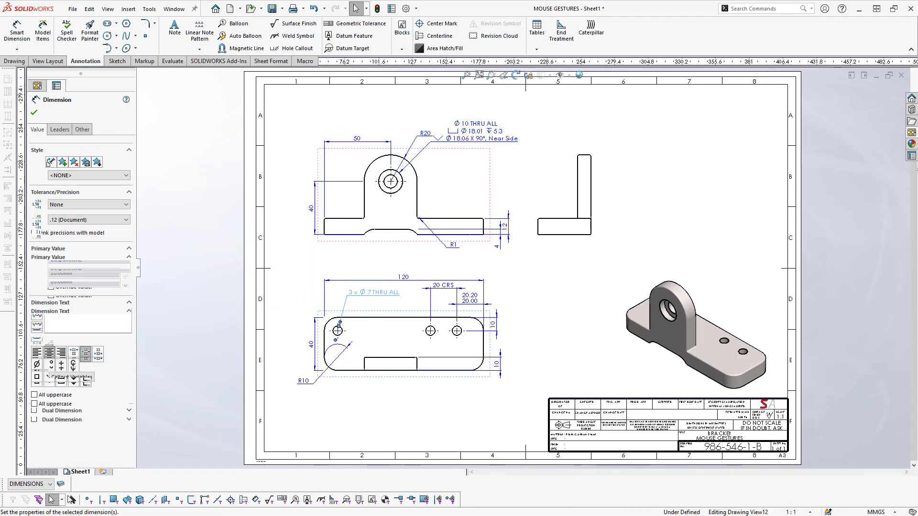
key("Escape")
left_click_drag(303, 381, 298, 383)
left_click(346, 405)
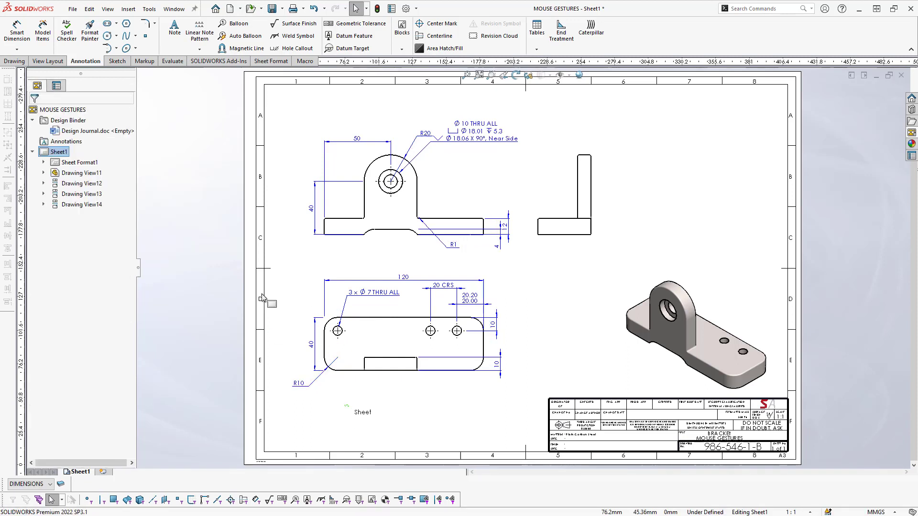
mouse_move(443, 285)
left_mouse_down()
mouse_move(443, 308)
mouse_move(476, 312)
mouse_move(470, 306)
left_mouse_up()
left_click(459, 292)
Flip the arrows of the 20 CRS and 20.20/20.00 dimensions to point inward.
scroll(469, 306, "down", 5)
scroll(469, 306, "down", 3)
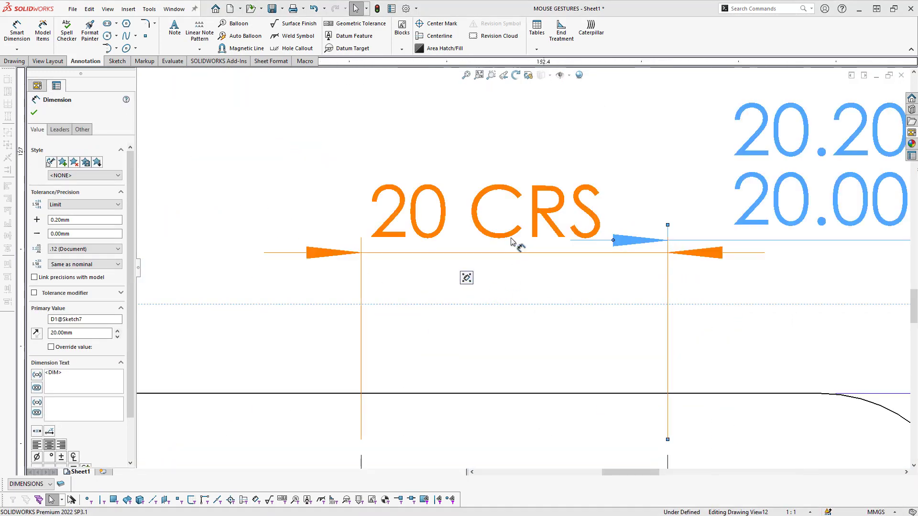
left_click(509, 239)
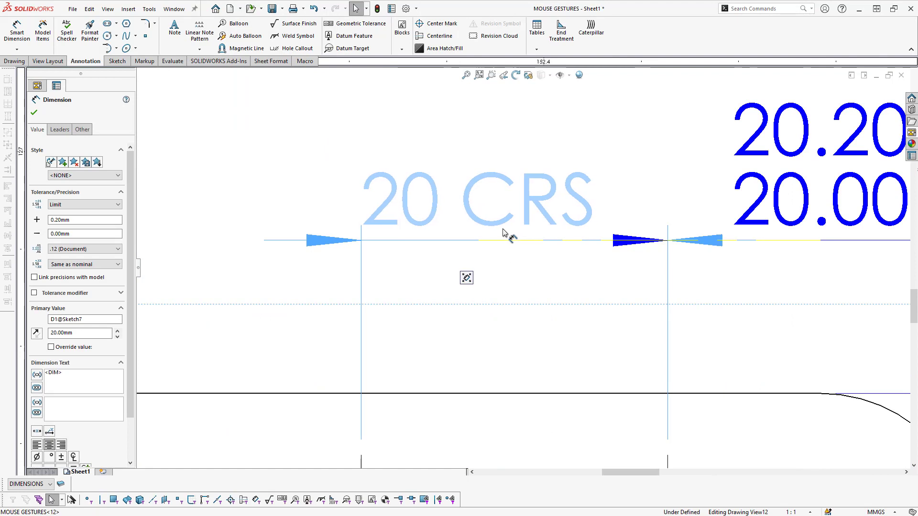
left_click(307, 240)
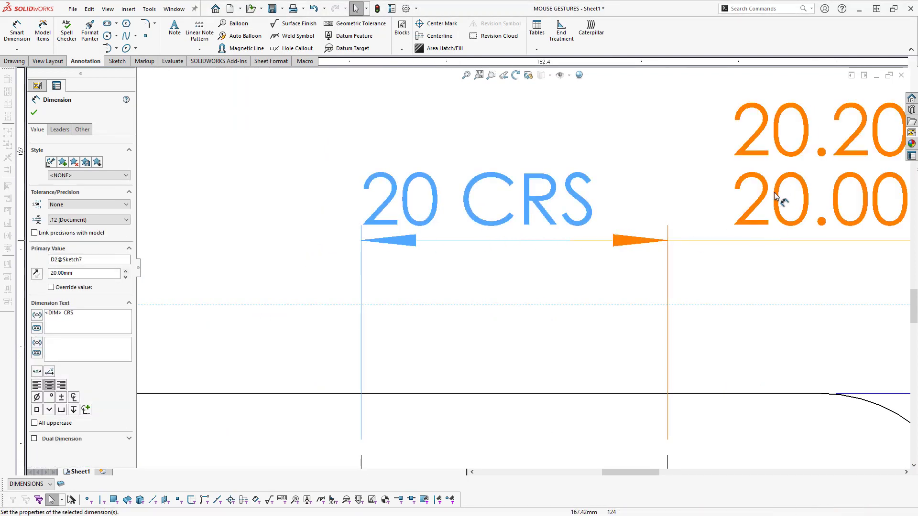
left_click(765, 197)
left_click(615, 243)
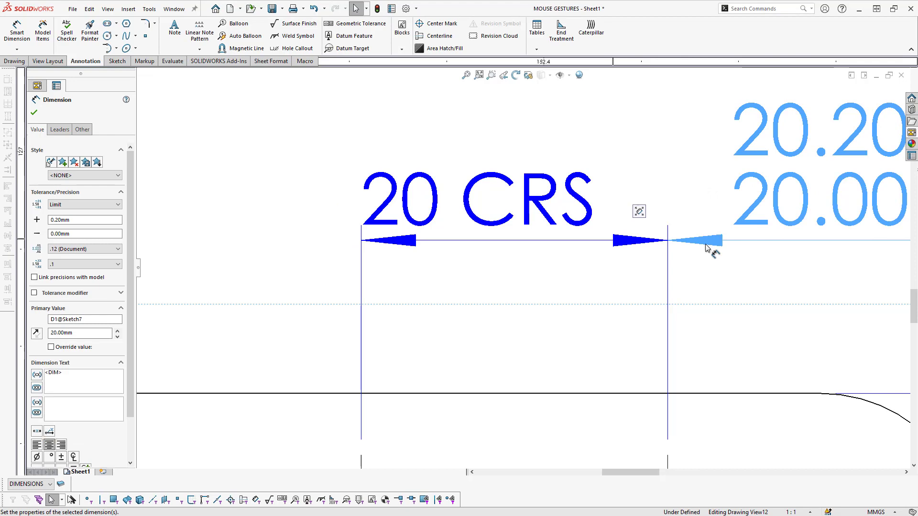
scroll(696, 235, "up", 3)
left_click(725, 262)
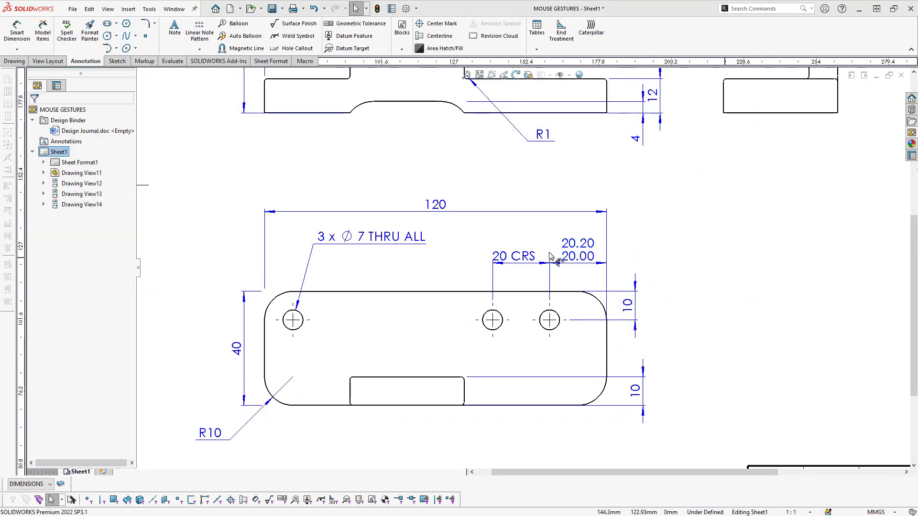
scroll(746, 287, "up", 5)
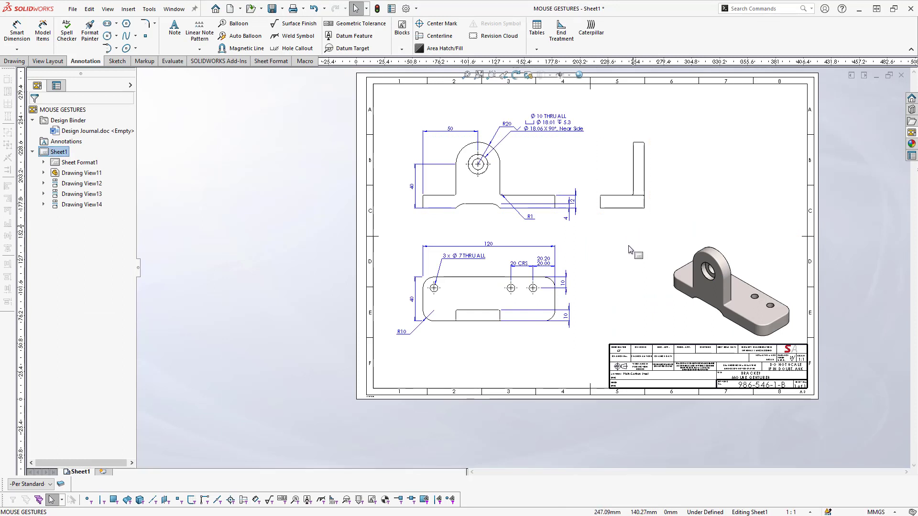
Create section B-B with a vertical cutting line through the hole centre.
right_click_drag(625, 240, 621, 265)
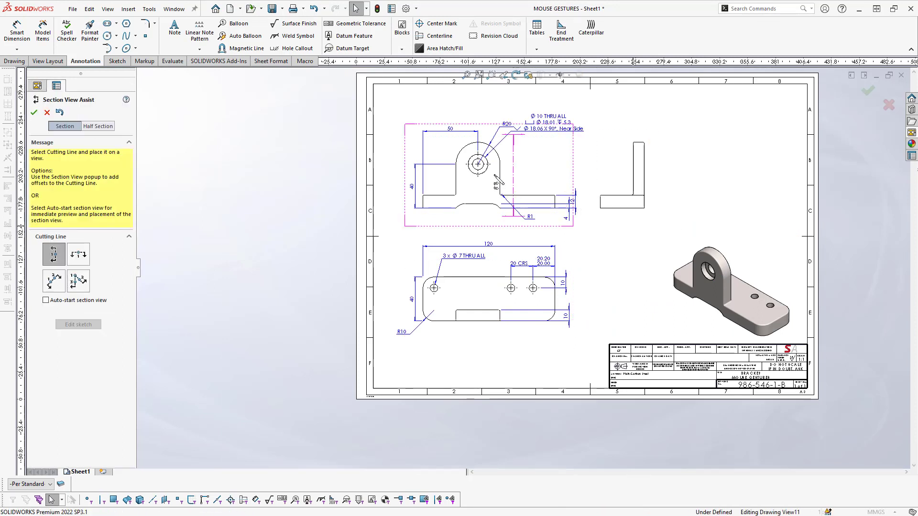
left_click(479, 164)
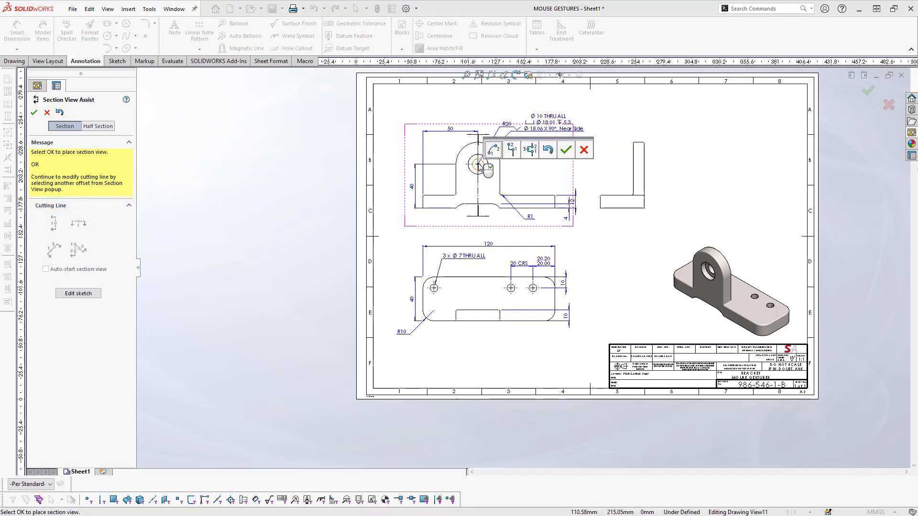
left_click(565, 149)
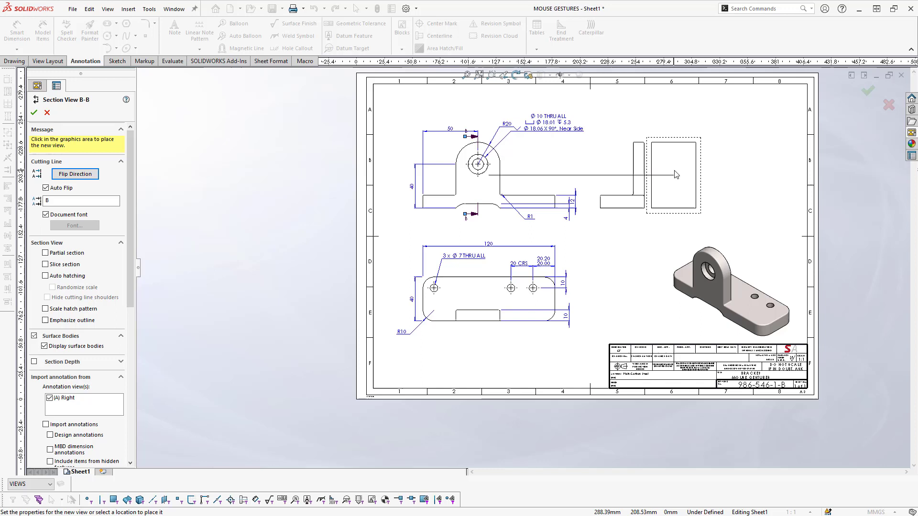
left_click(684, 177)
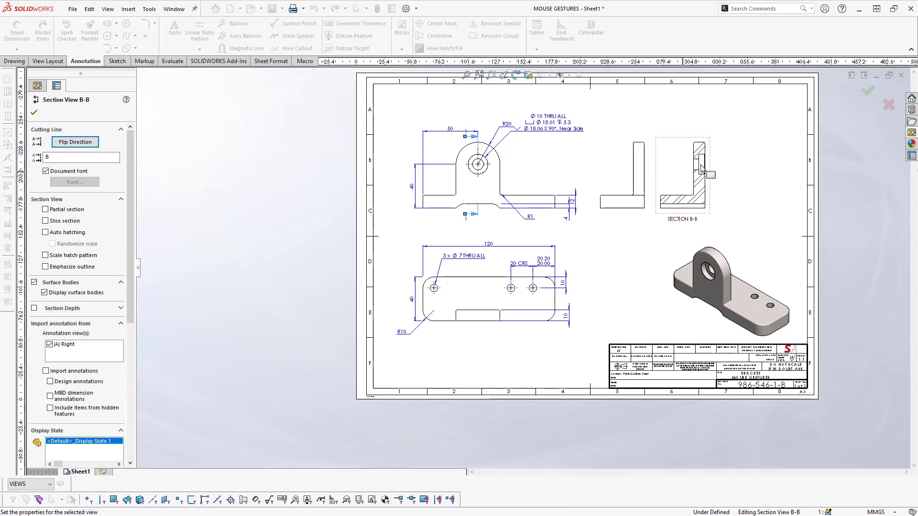
key("Escape")
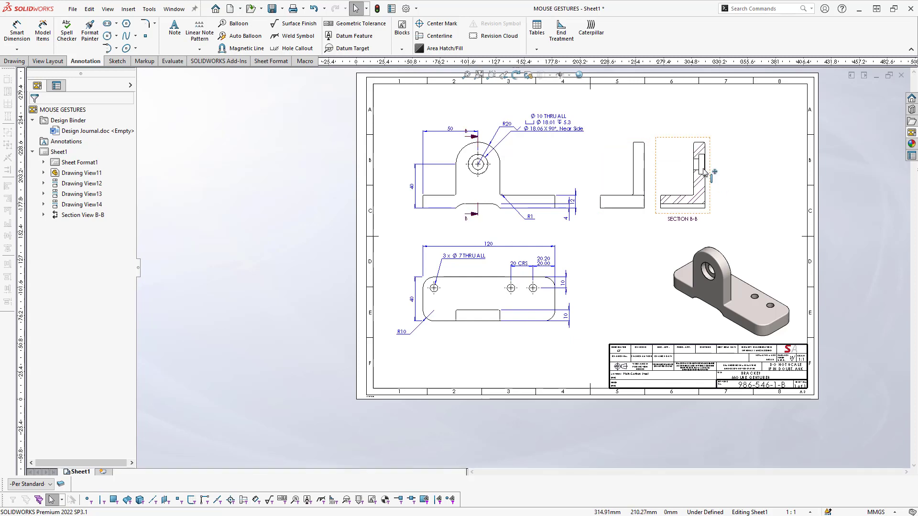
Delete the plain right-side view and shift section B-B left into its place.
left_click(650, 192)
right_click(650, 191)
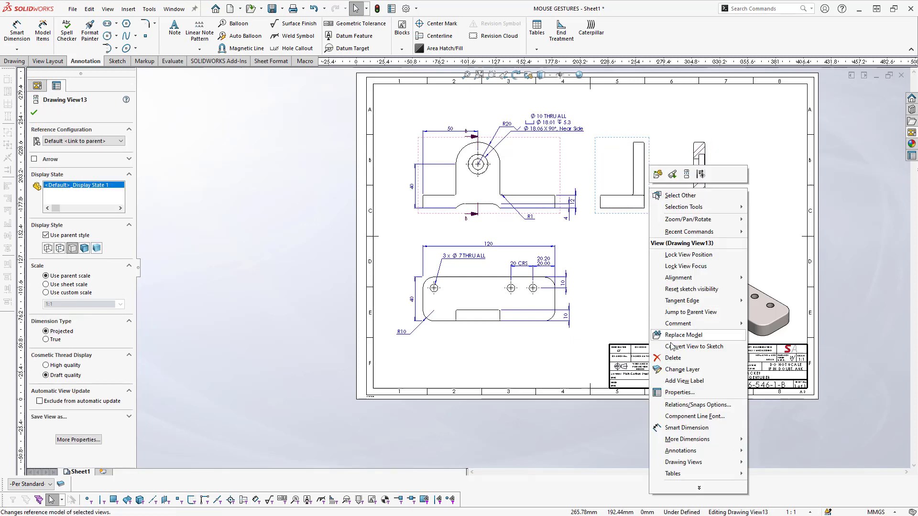
left_click(672, 358)
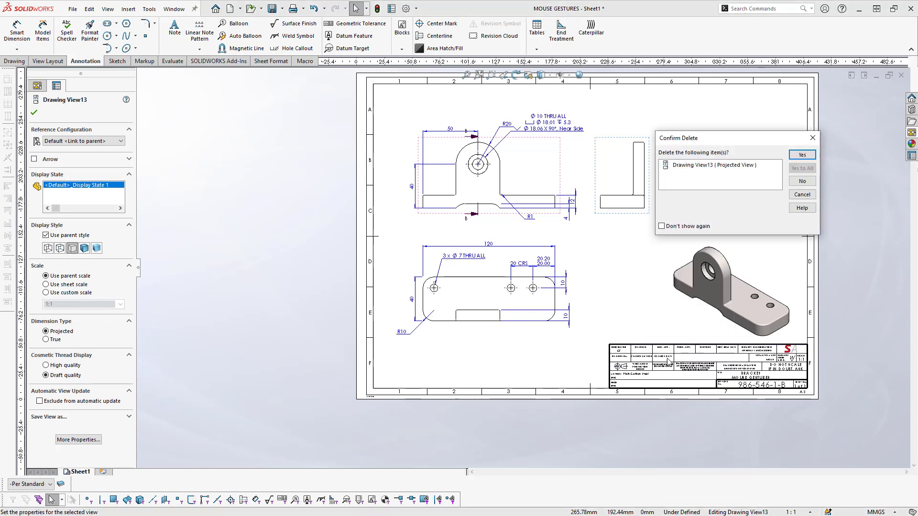
left_click(802, 156)
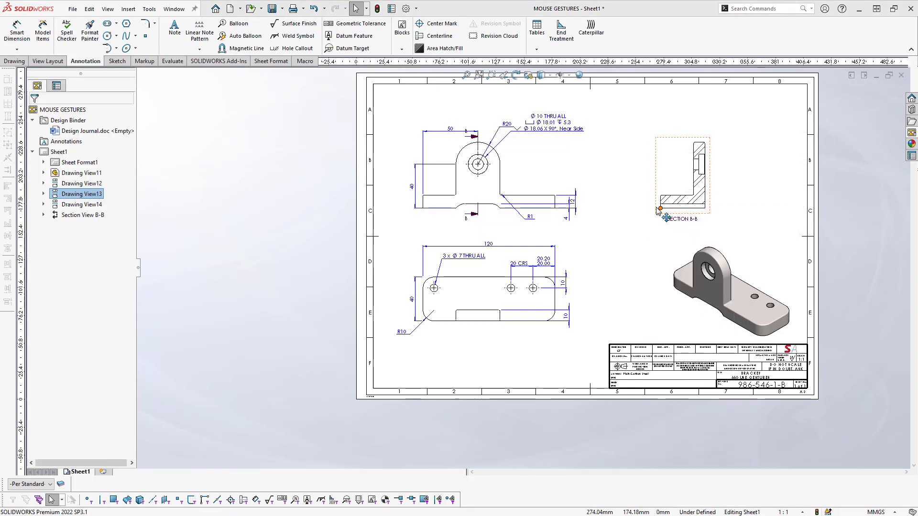
left_click_drag(666, 218, 630, 218)
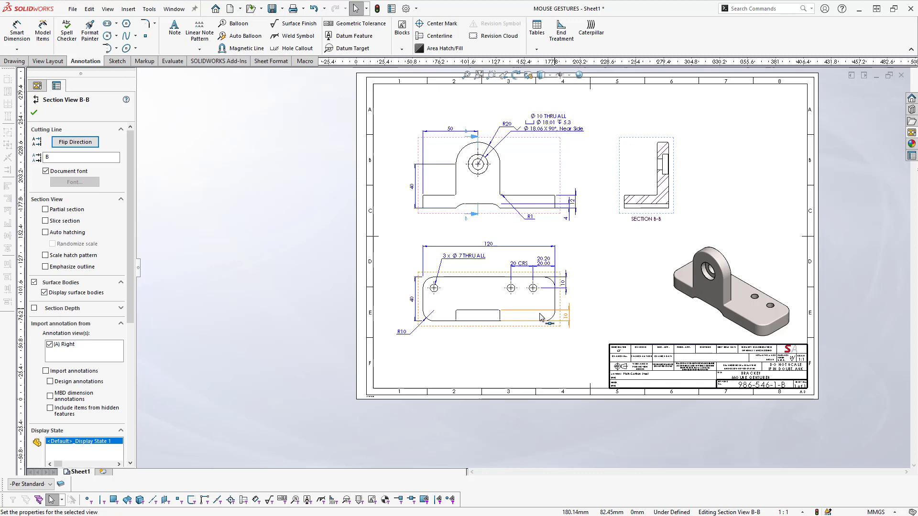
left_click(569, 320)
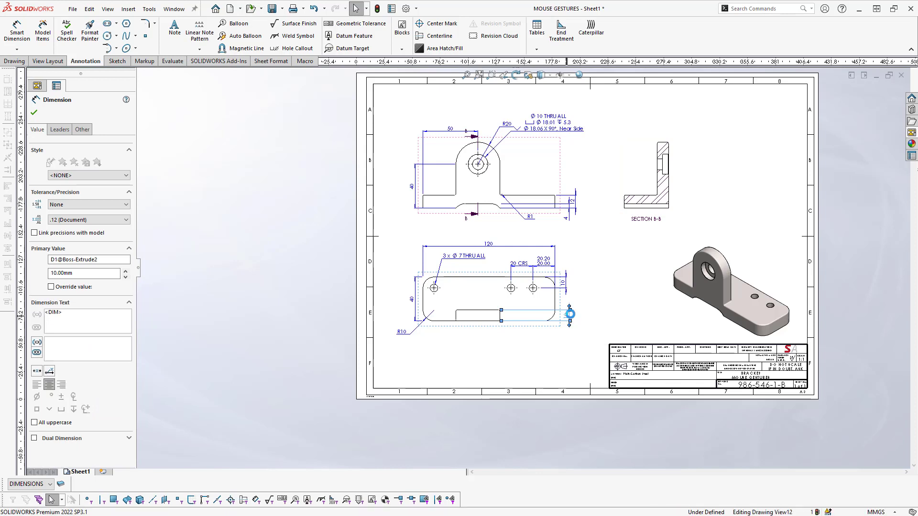
double_click(568, 319)
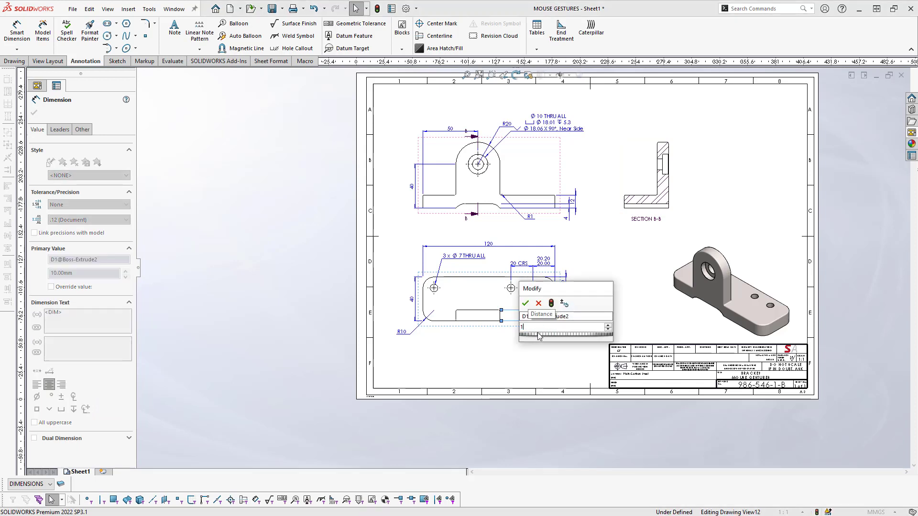
left_click(552, 303)
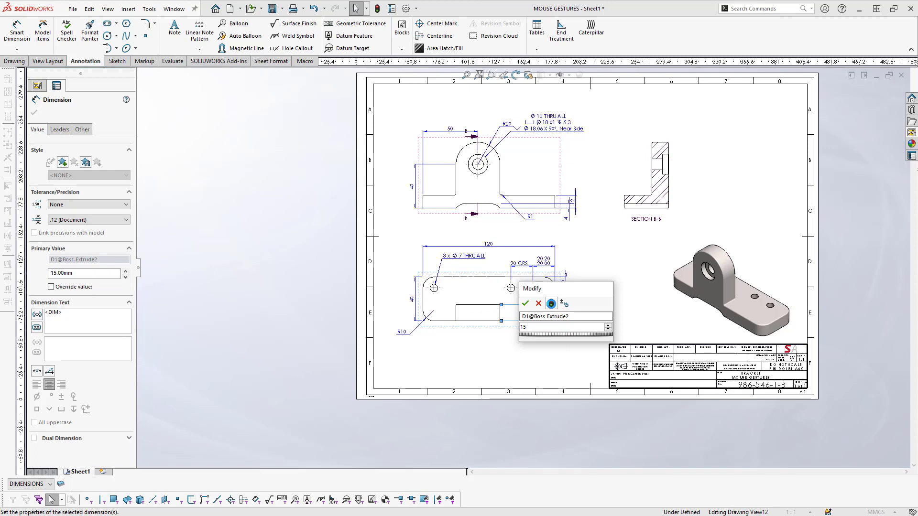
left_click(539, 305)
key("Escape")
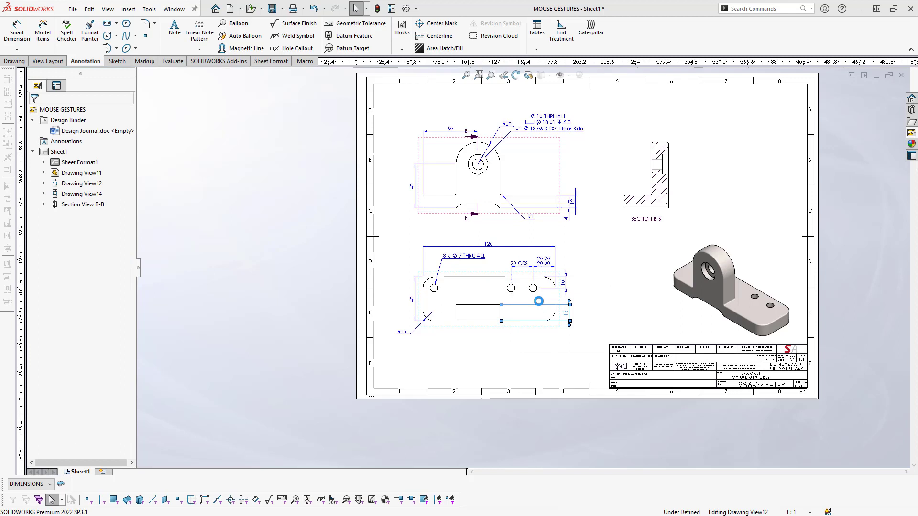
left_click(578, 315)
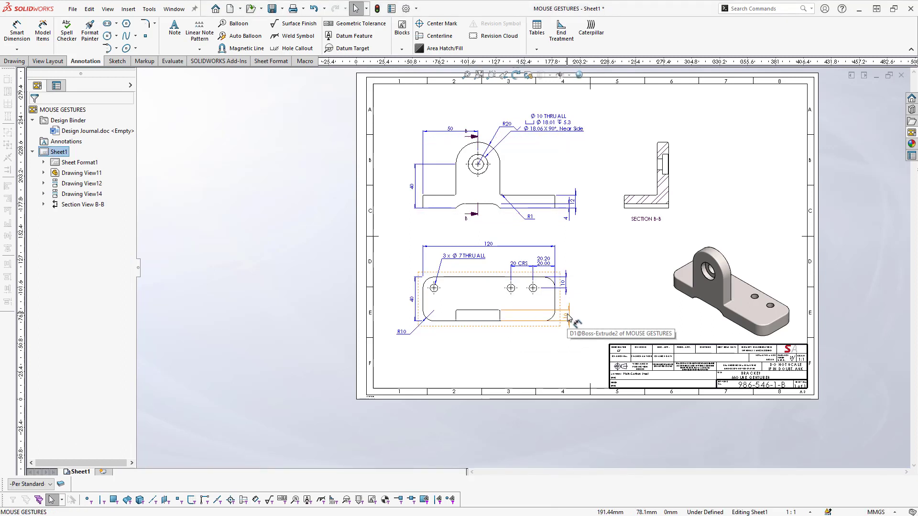
Move the 10 thickness dimension onto Section B-B and change it to 12 mm.
mouse_move(568, 316)
left_mouse_down("shift")
mouse_move(592, 248)
mouse_move(664, 152)
mouse_move(667, 125)
left_mouse_up("shift")
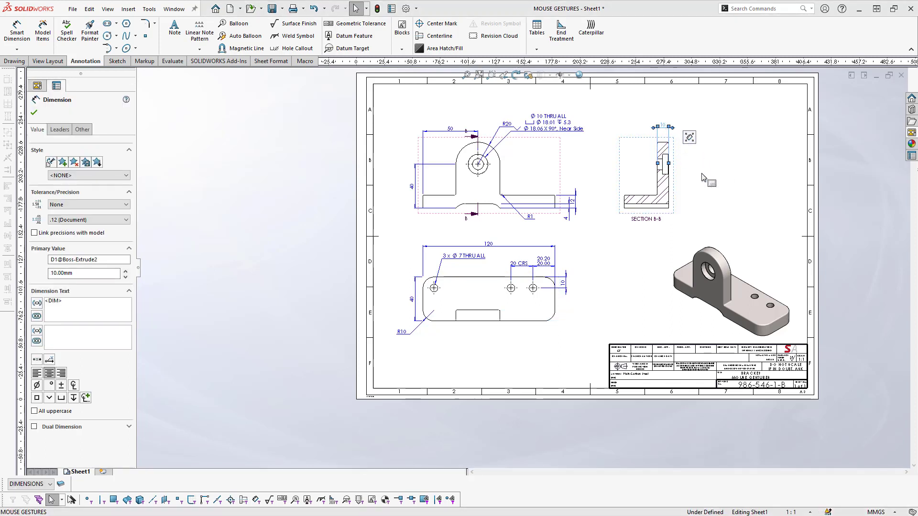
double_click(663, 127)
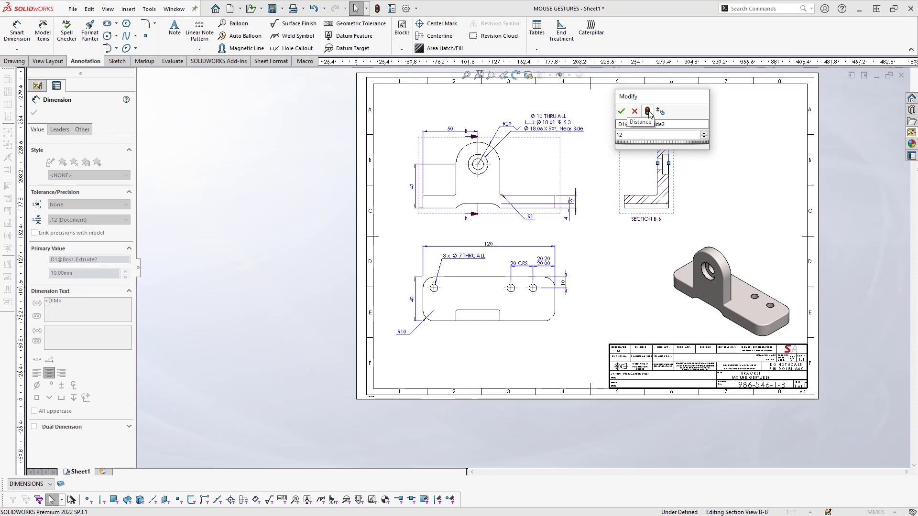
left_click(648, 111)
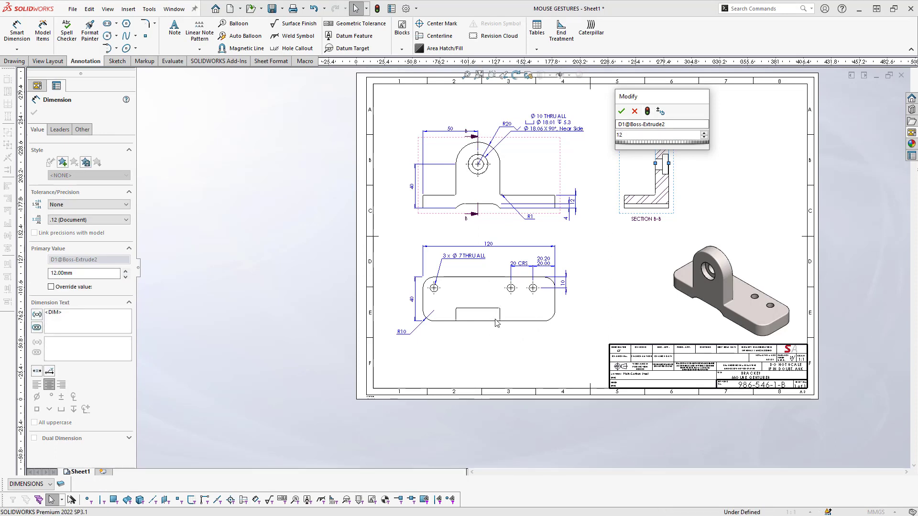
left_click(622, 111)
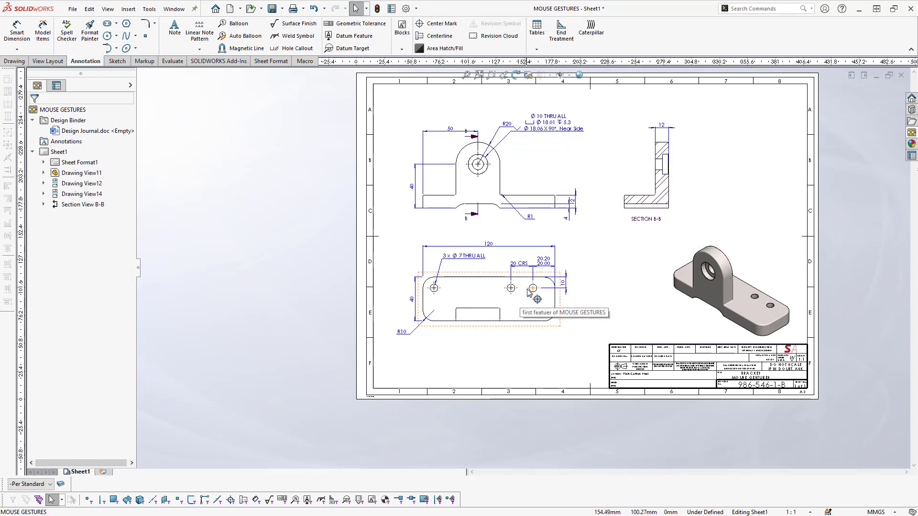
Add center marks to the middle and left holes of the lower view.
right_click_drag(528, 293, 506, 292)
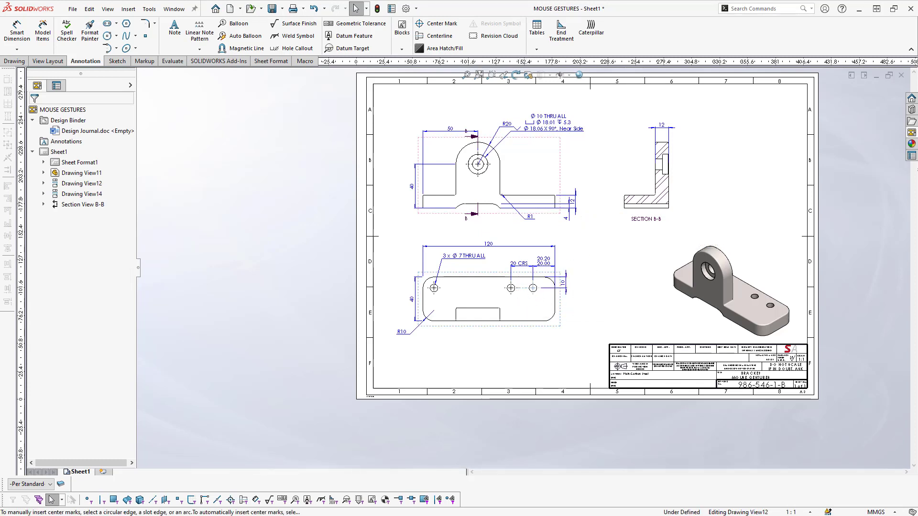
left_click(505, 292)
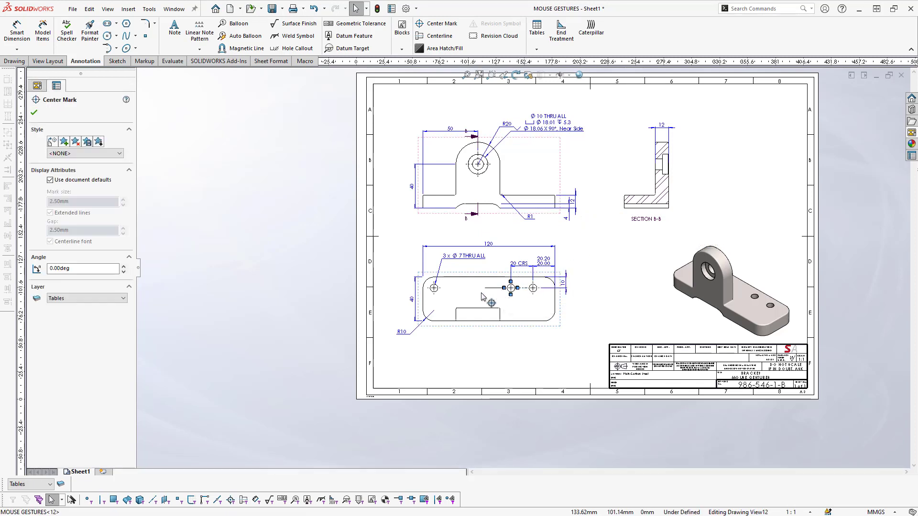
left_click(435, 290)
key("Return")
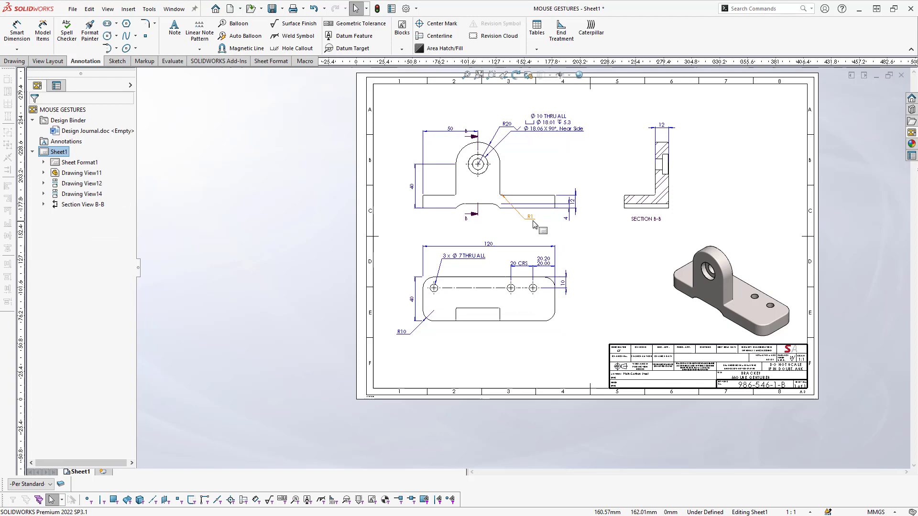
Shift the upper-left view up and move the R1 fillet label beside the boss.
mouse_move(527, 211)
left_mouse_down()
mouse_move(516, 178)
mouse_move(527, 215)
left_mouse_up()
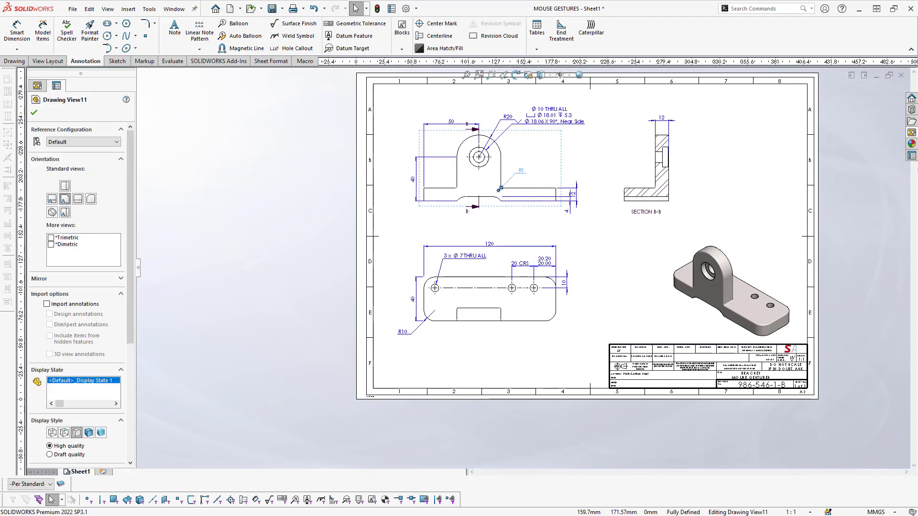
left_click(510, 182)
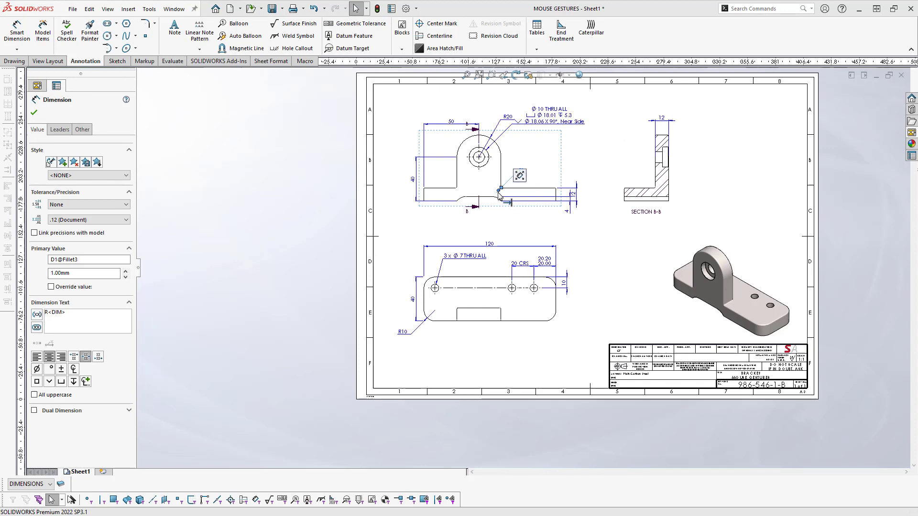
left_click_drag(499, 195, 503, 166)
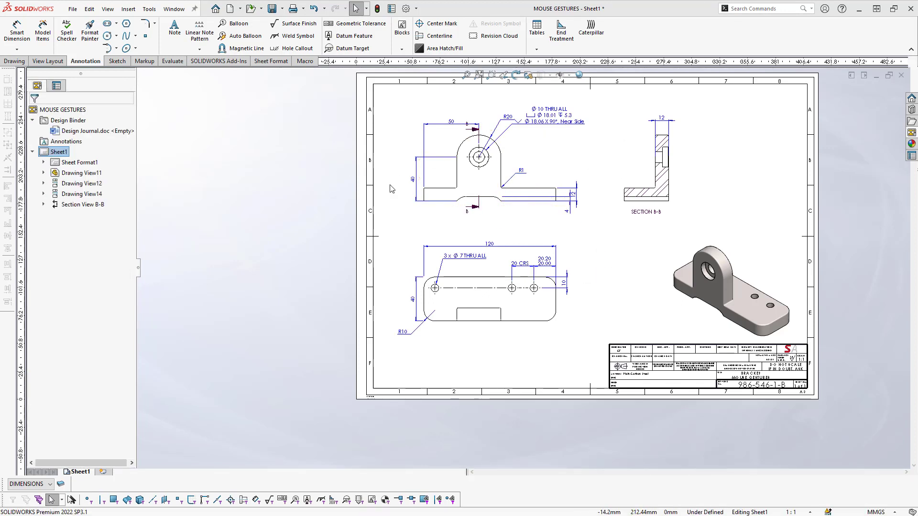
left_click(455, 125)
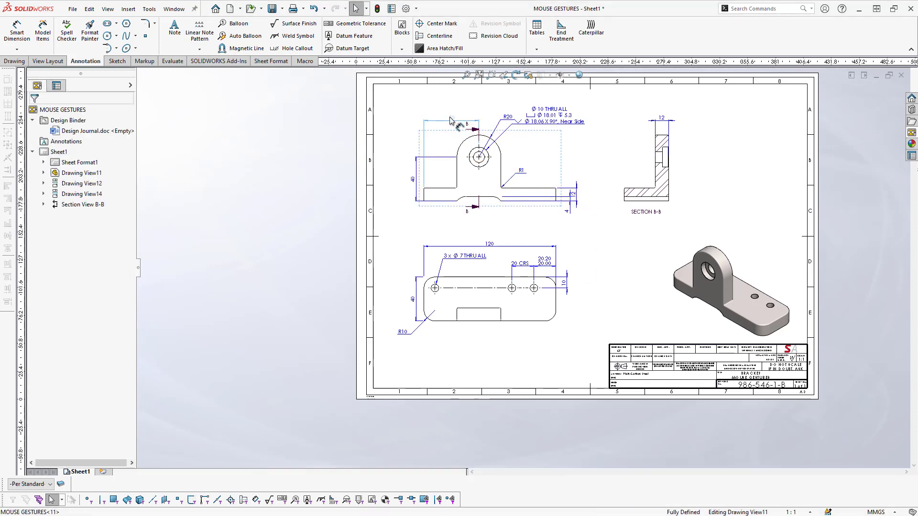
left_click(651, 245)
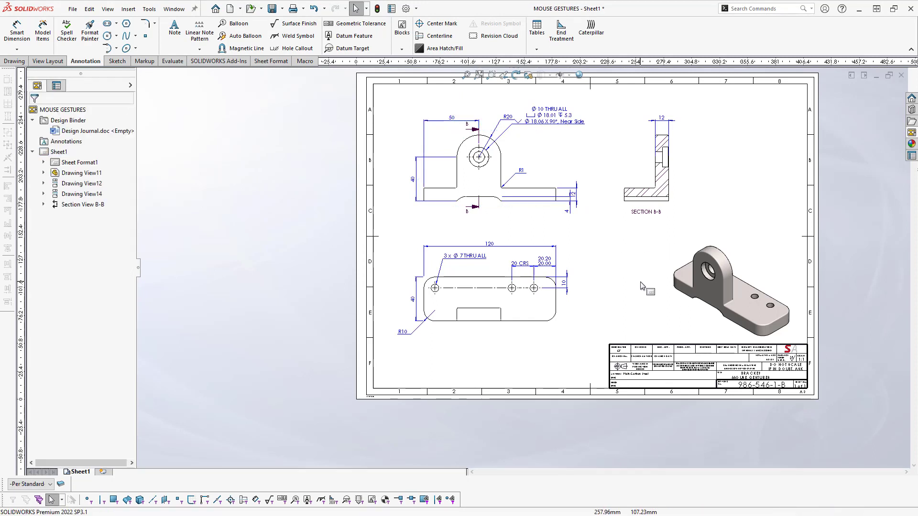
right_click_drag(641, 285, 640, 282)
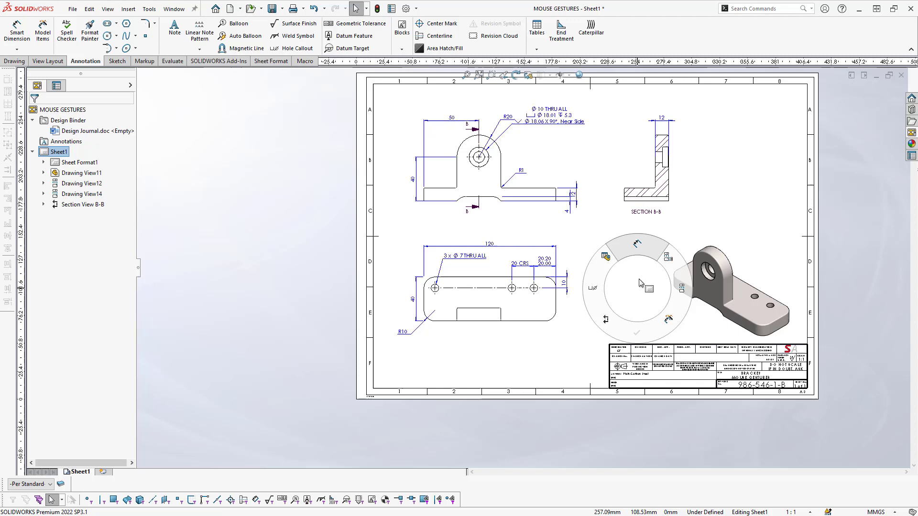
Dimension the lower view's bottom edge with a vertical 12 to its right, then fit the sheet.
right_click_drag(639, 282, 637, 242)
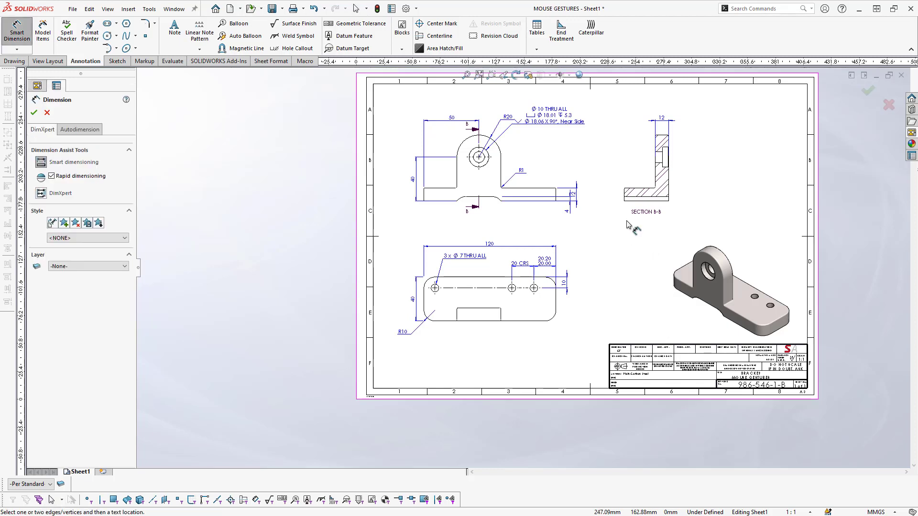
left_click(506, 320)
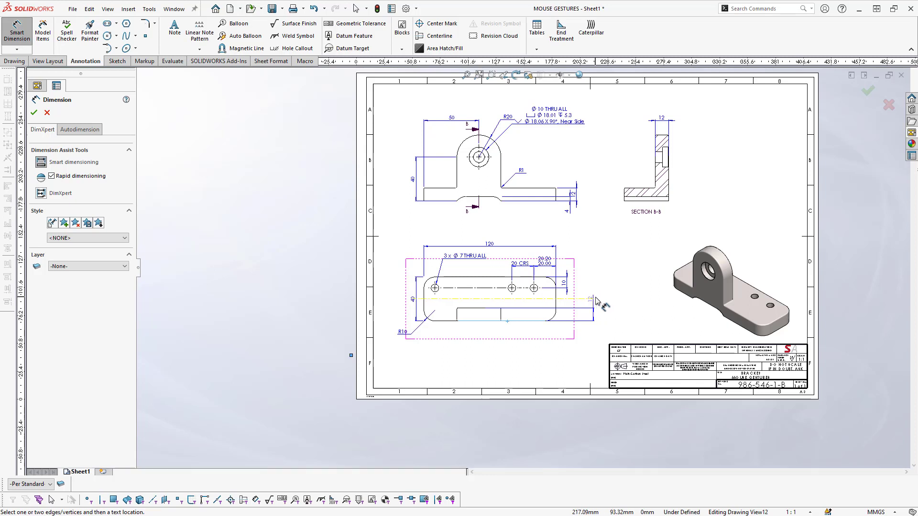
left_click(593, 302)
key("Escape")
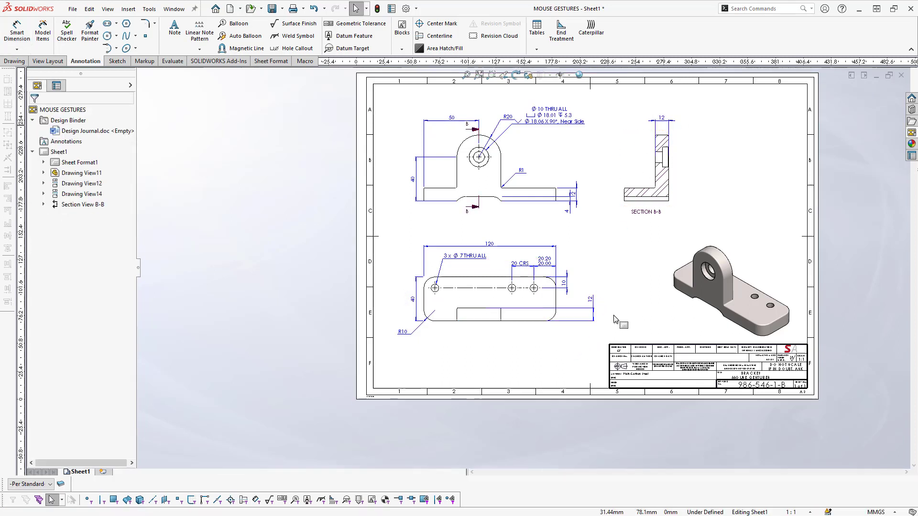
left_click(593, 302)
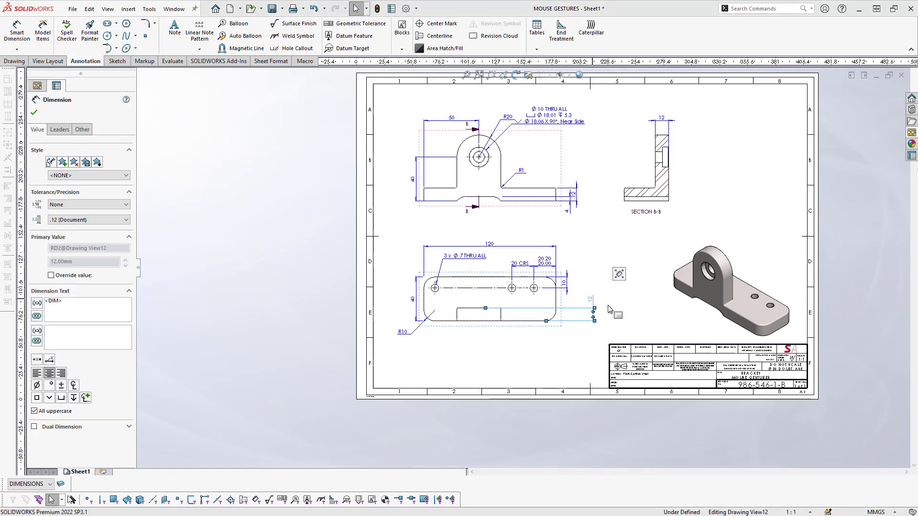
left_click(617, 266)
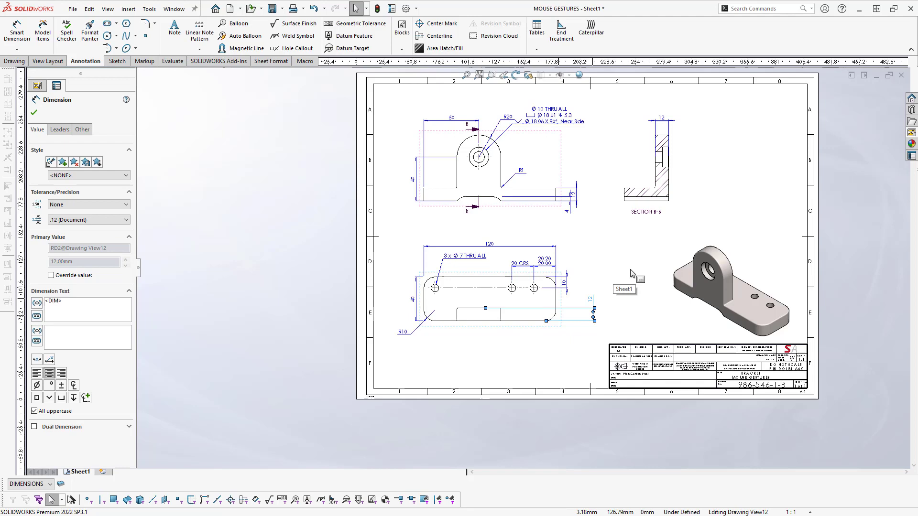
right_click_drag(621, 253, 750, 234)
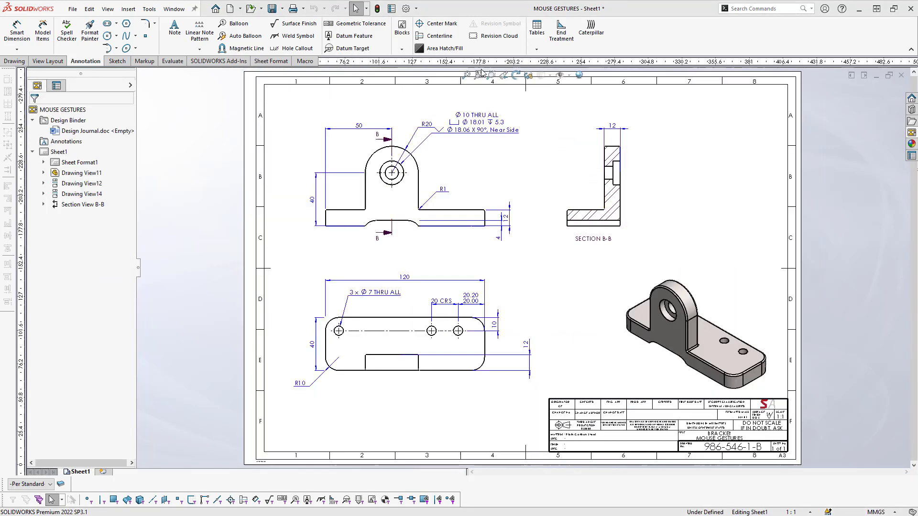
Open Customize on the Keyboard tab and search the command list for 'new'.
left_click(417, 9)
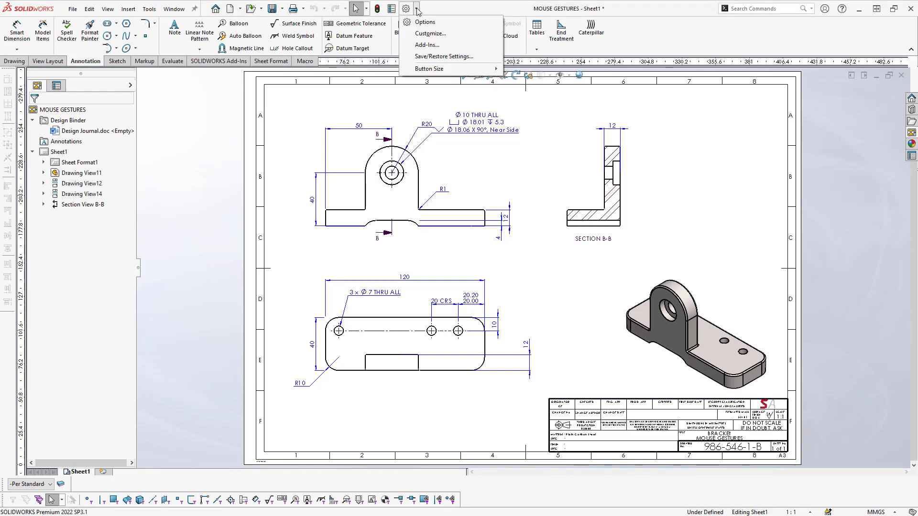
left_click(422, 34)
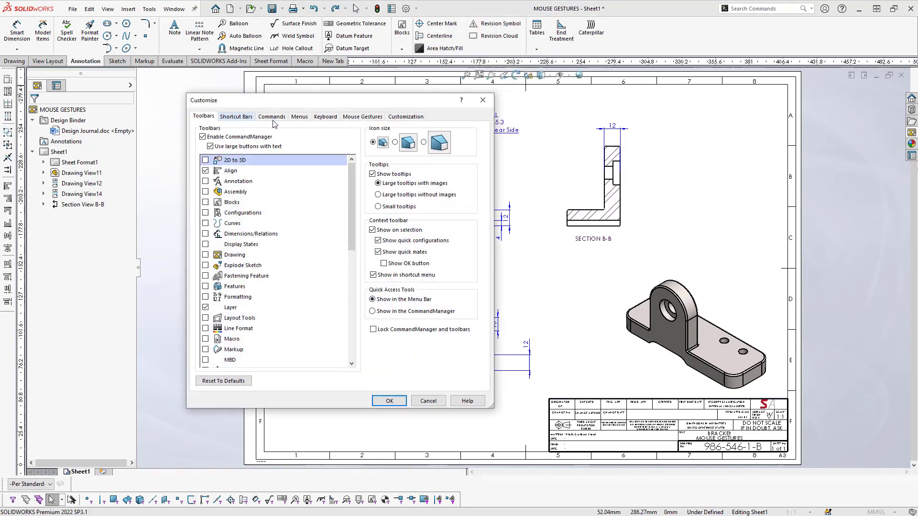
left_click(326, 117)
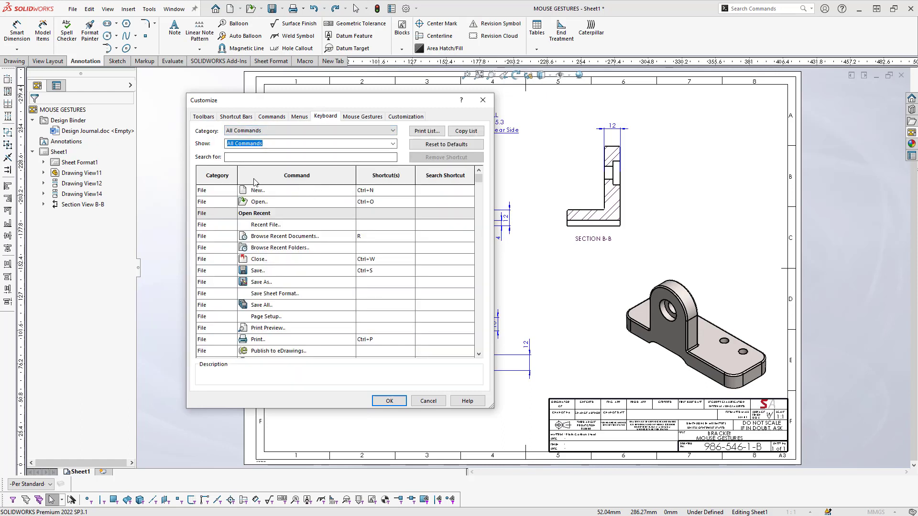
left_click(243, 159)
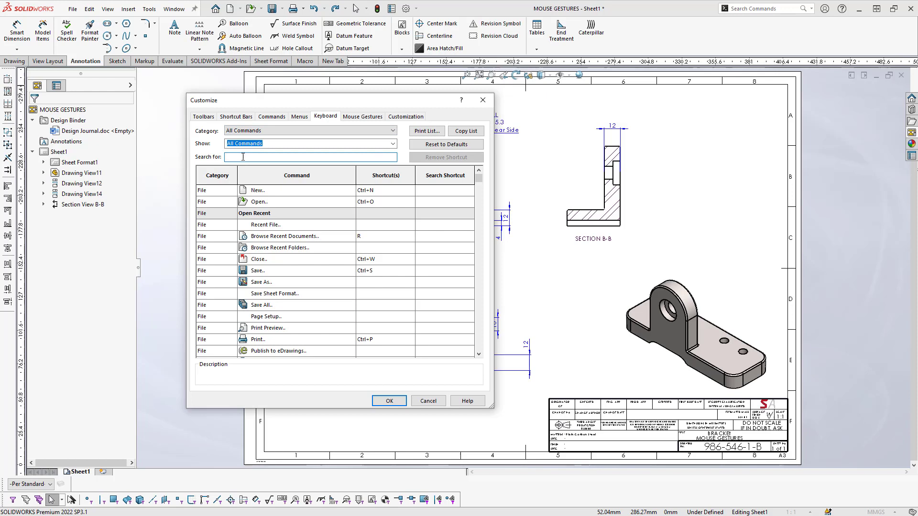
type("new")
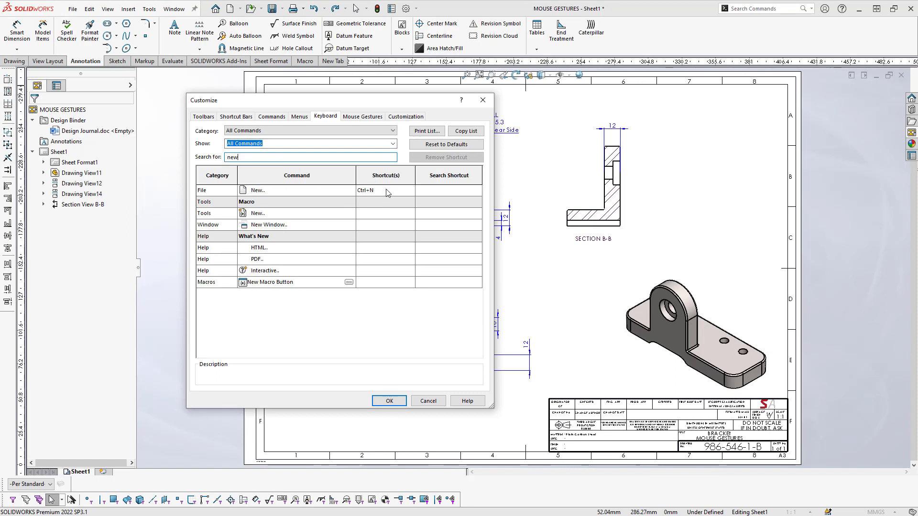
Reset all mouse gesture wheels to their defaults on the Mouse Gestures page.
left_click(366, 116)
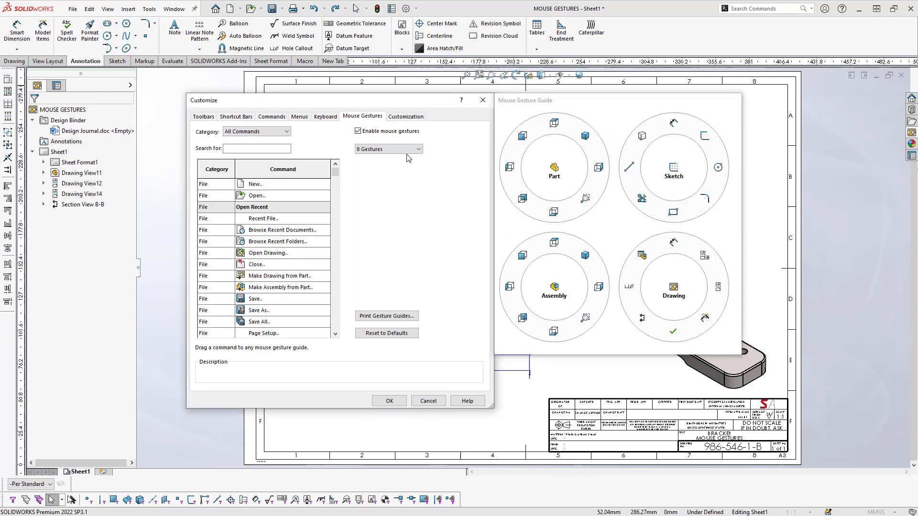
left_click(388, 333)
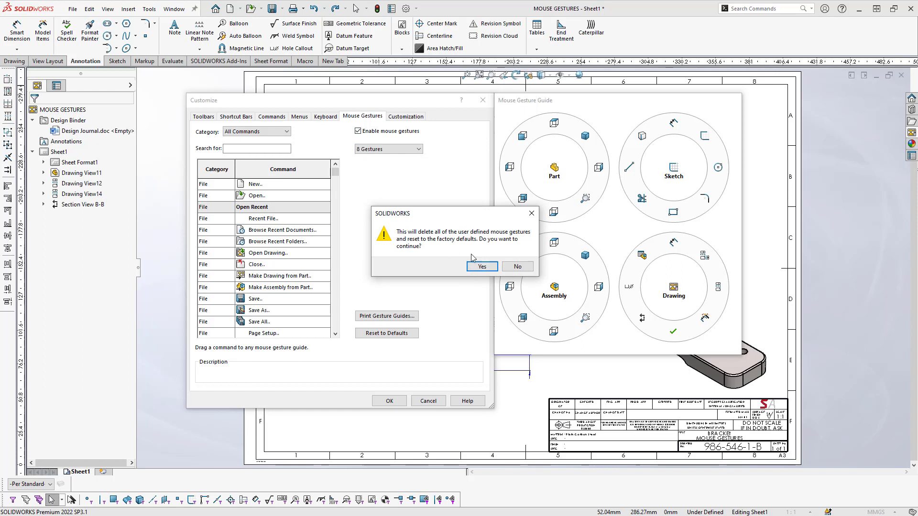
left_click(481, 268)
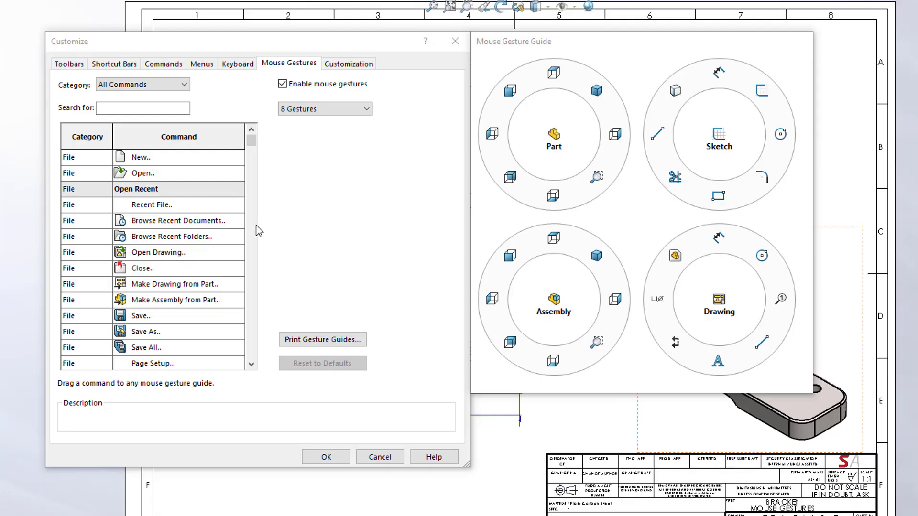
left_click(125, 109)
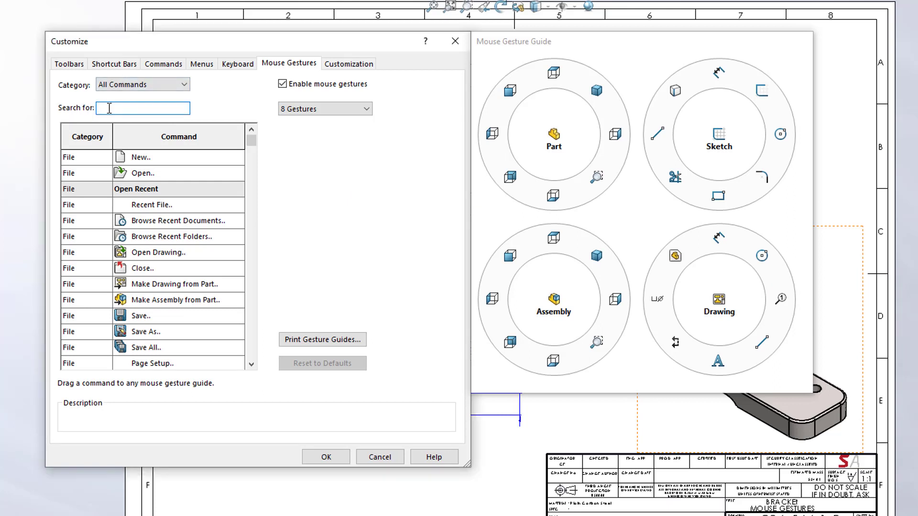
Put Standard 3 View in the Drawing wheel's upper-right slot and Projected View in its right slot.
type("stand")
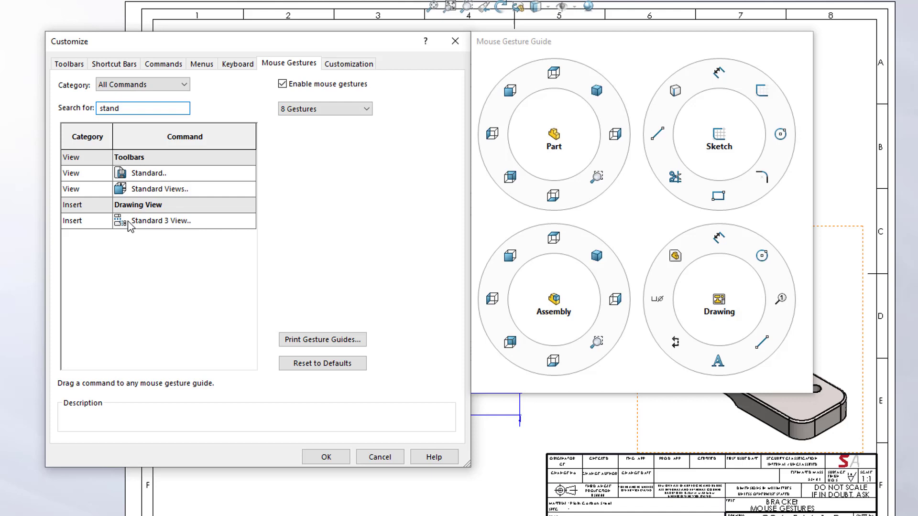
mouse_move(138, 223)
left_mouse_down()
mouse_move(721, 303)
mouse_move(768, 260)
left_mouse_up()
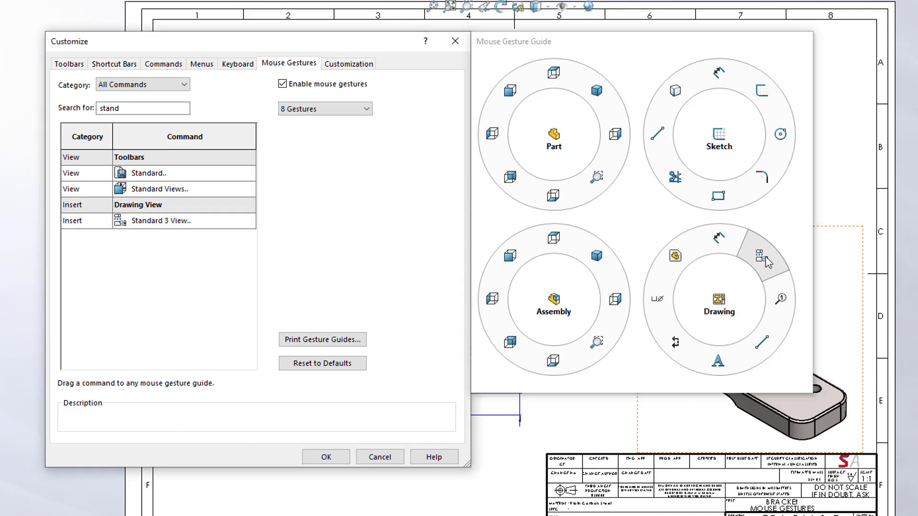
double_click(137, 109)
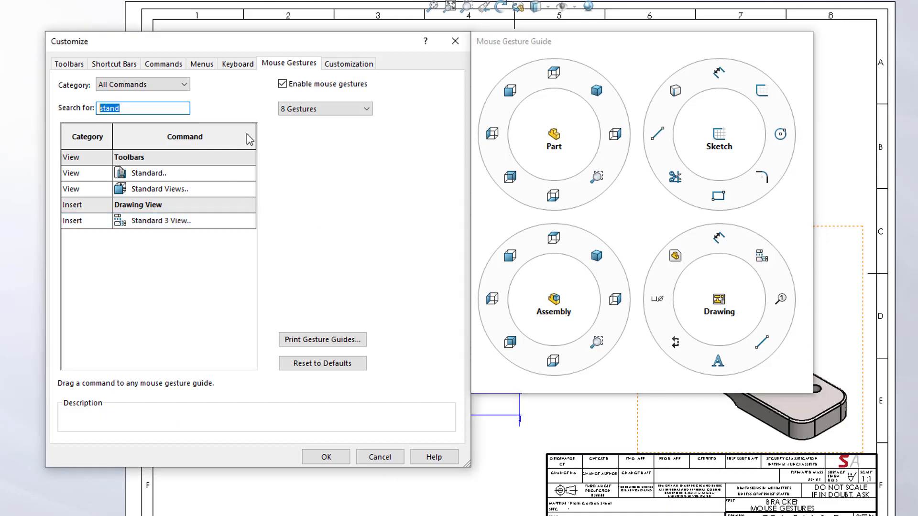
type("proj")
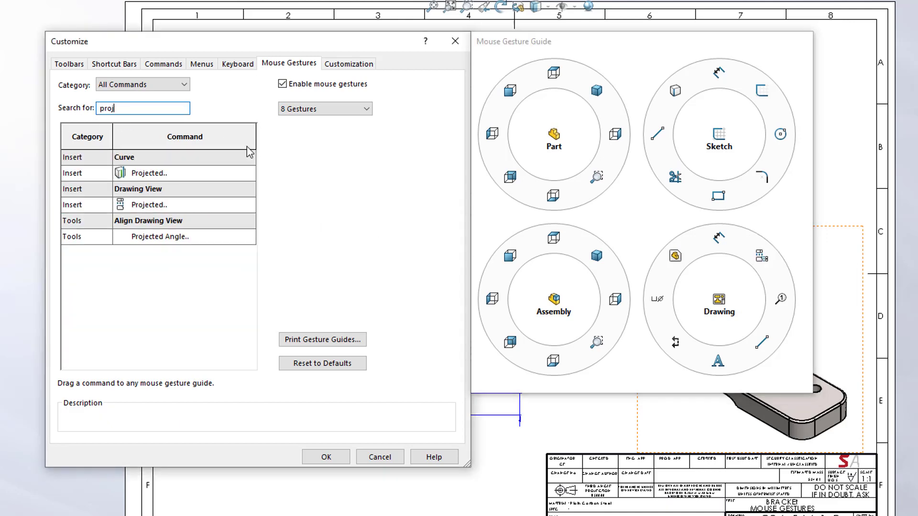
left_click(146, 205)
mouse_move(147, 208)
left_mouse_down()
mouse_move(729, 316)
mouse_move(782, 299)
left_mouse_up()
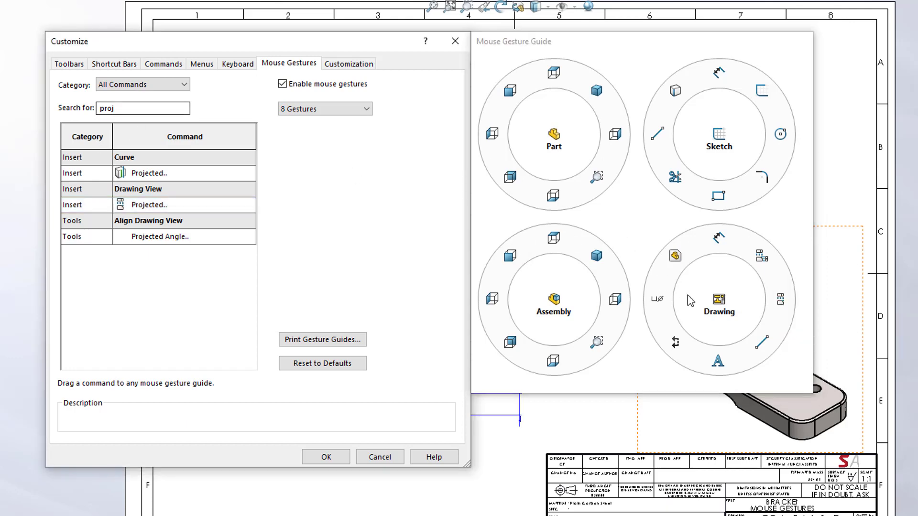
Place Model Items in the Drawing wheel's lower-right slot and OK at its bottom.
left_click_drag(125, 108, 51, 109)
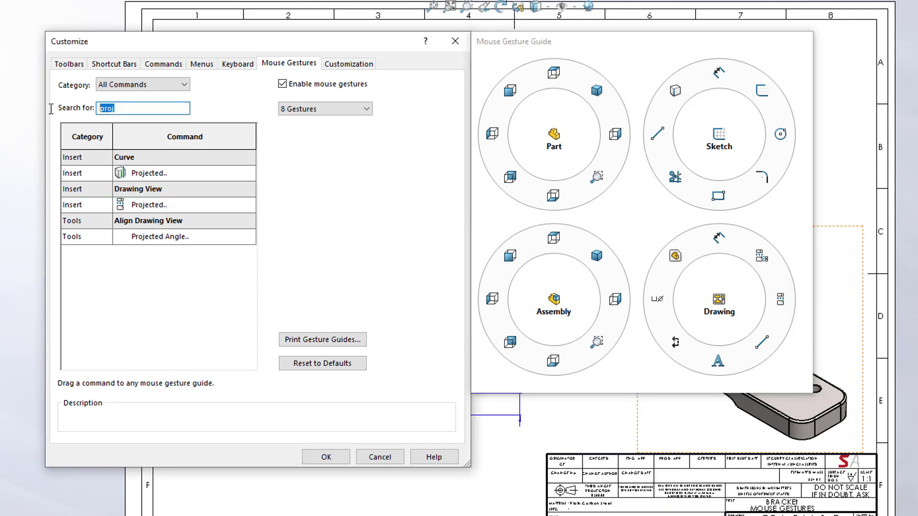
type("mo")
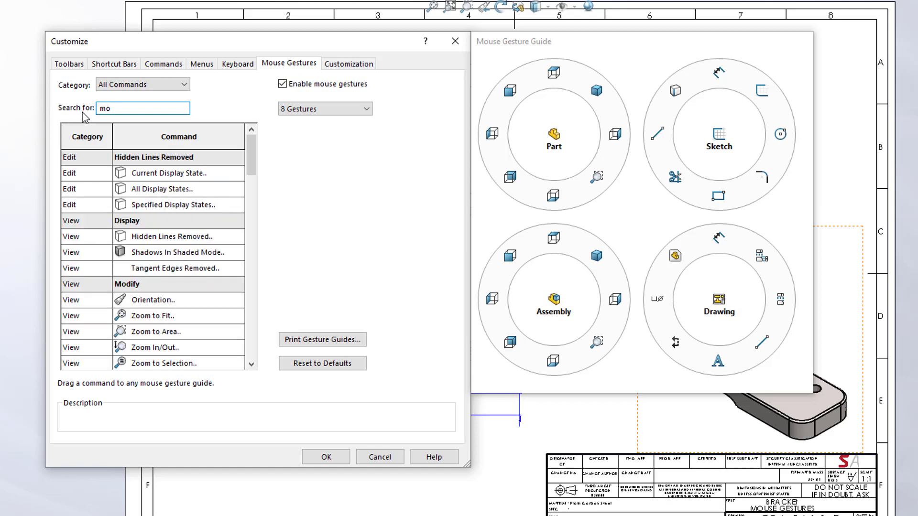
type("del")
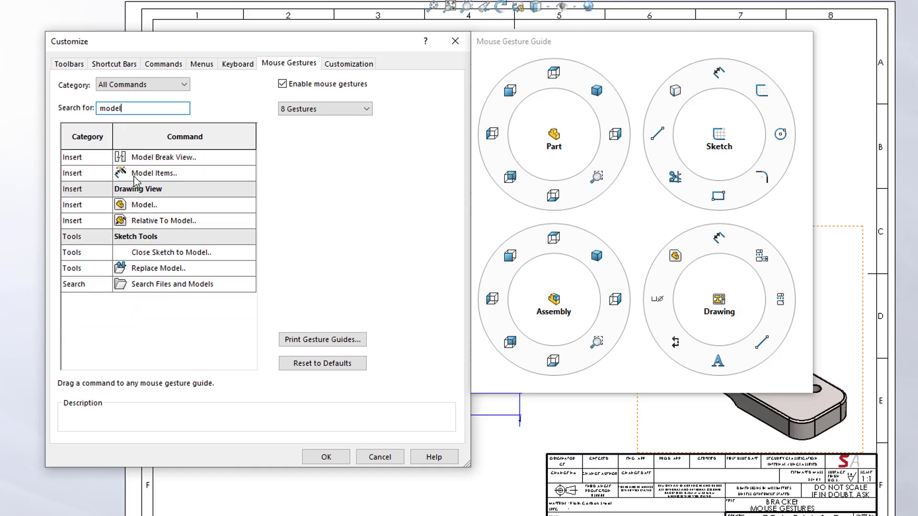
mouse_move(135, 180)
left_mouse_down()
mouse_move(779, 297)
mouse_move(757, 345)
left_mouse_up()
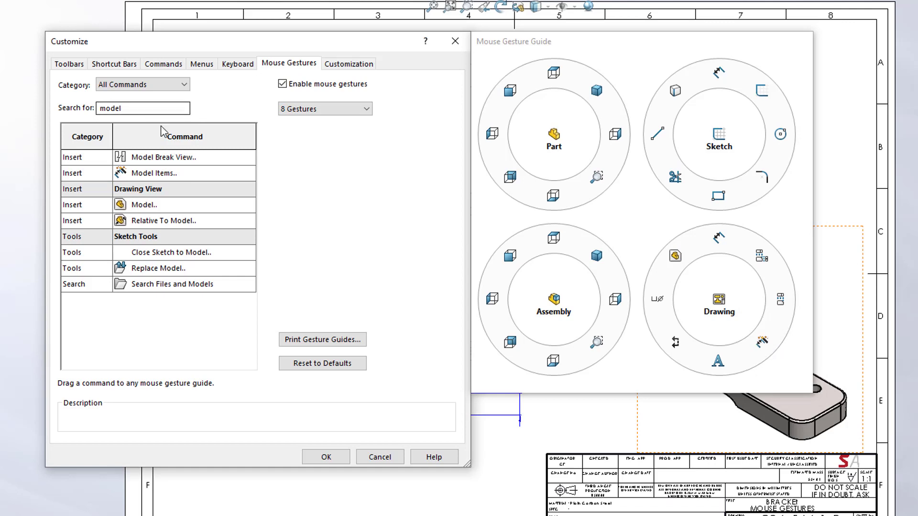
left_click(111, 109)
double_click(111, 109)
type("ok")
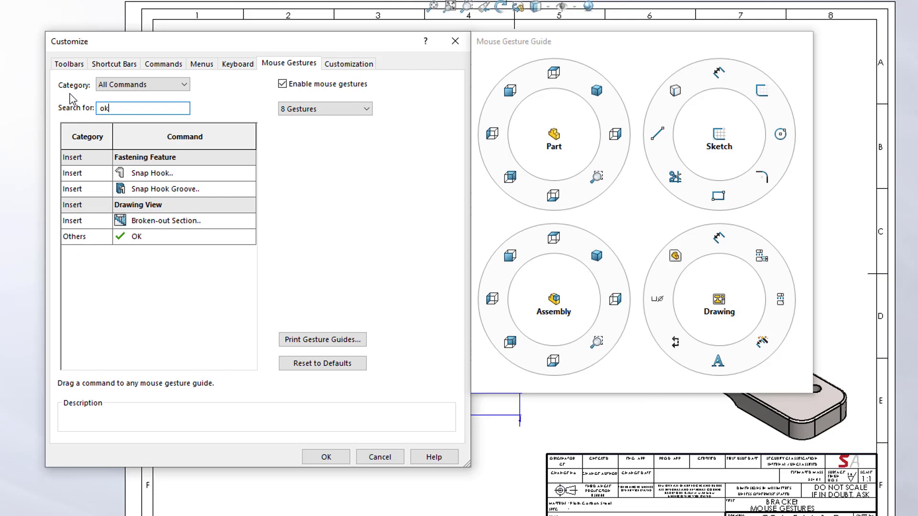
mouse_move(134, 235)
left_mouse_down()
mouse_move(750, 375)
mouse_move(722, 360)
mouse_move(731, 368)
left_mouse_up()
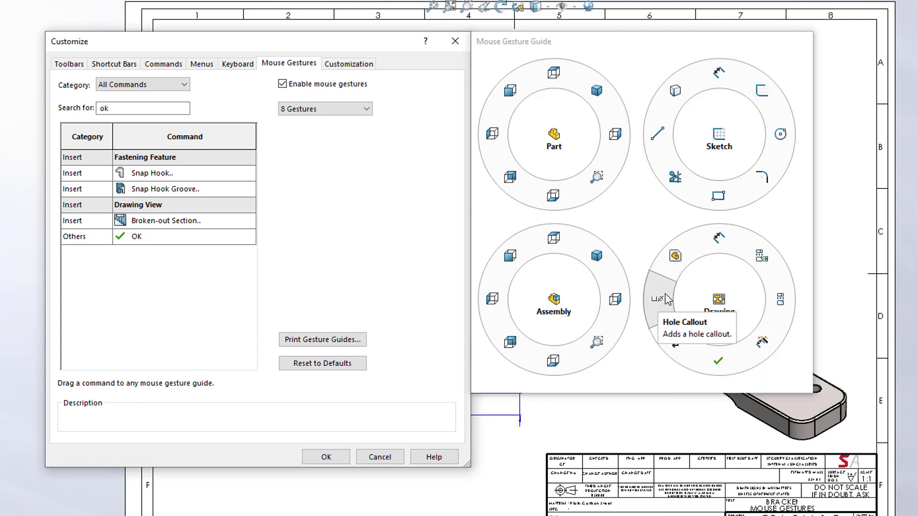
Search 'table' and place Bill of Materials in the Drawing wheel's upper-left slot.
left_click_drag(136, 108, 35, 113)
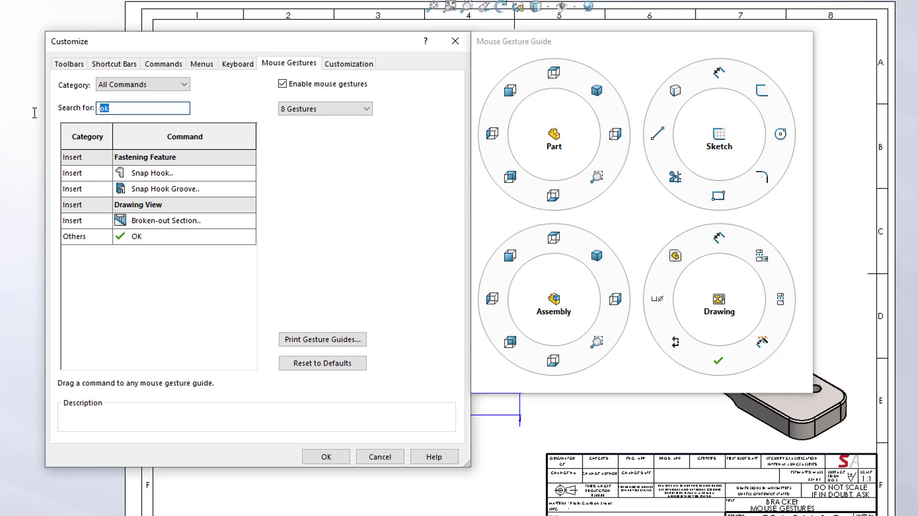
type("tabl")
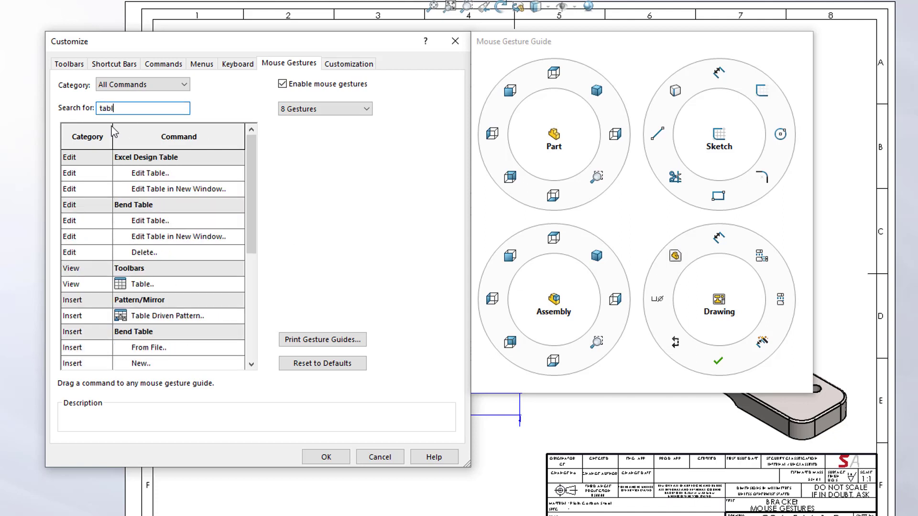
type("e")
left_click_drag(251, 246, 259, 330)
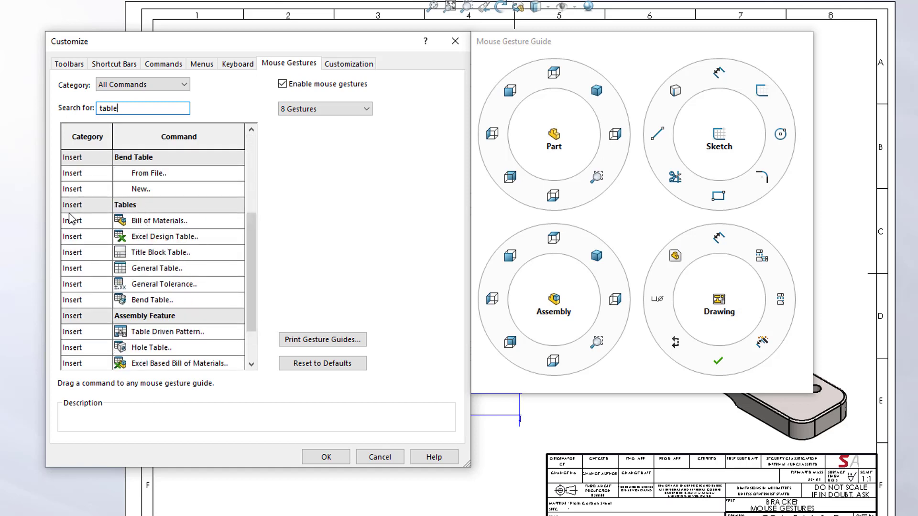
mouse_move(133, 224)
left_mouse_down()
mouse_move(617, 299)
mouse_move(676, 258)
left_mouse_up()
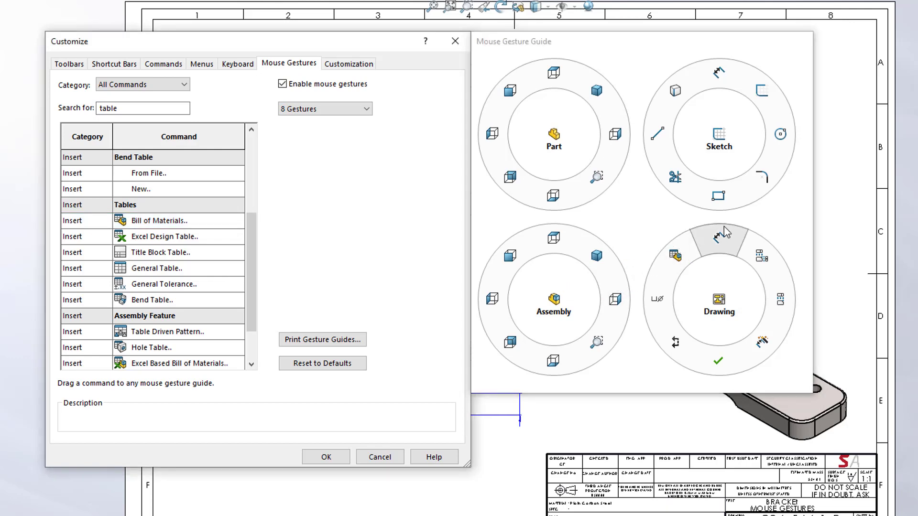
Close Customize with OK and test the new drawing gesture wheel on the sheet.
left_click(319, 454)
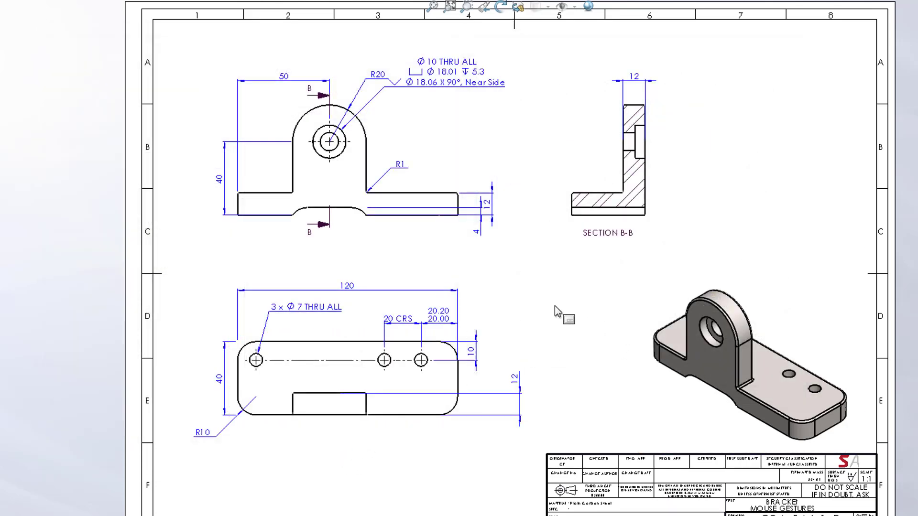
right_click_drag(555, 305, 555, 288)
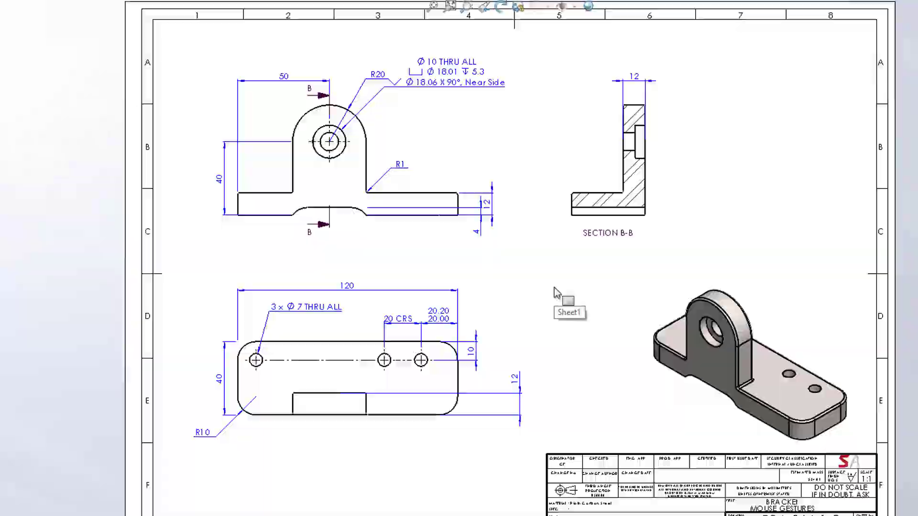